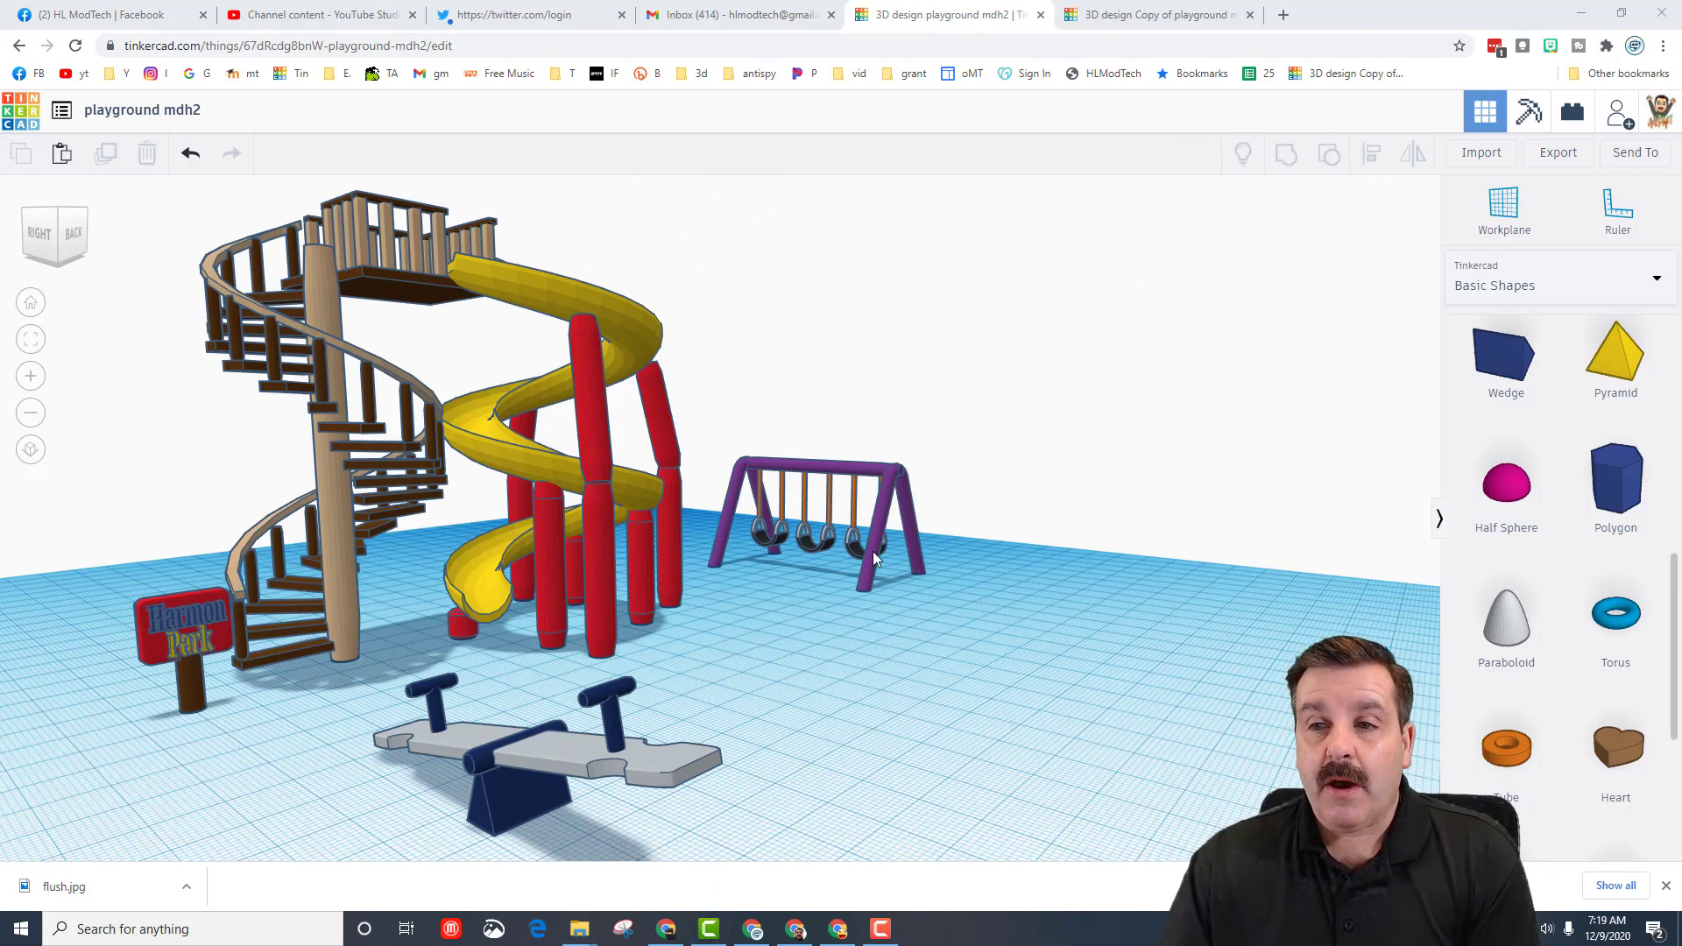
{"action": "scroll", "coordinate": [877, 530], "scroll_direction": "up", "scroll_amount": 3}
{"action": "right_click_drag", "start_coordinate": [902, 571], "coordinate": [412, 583]}
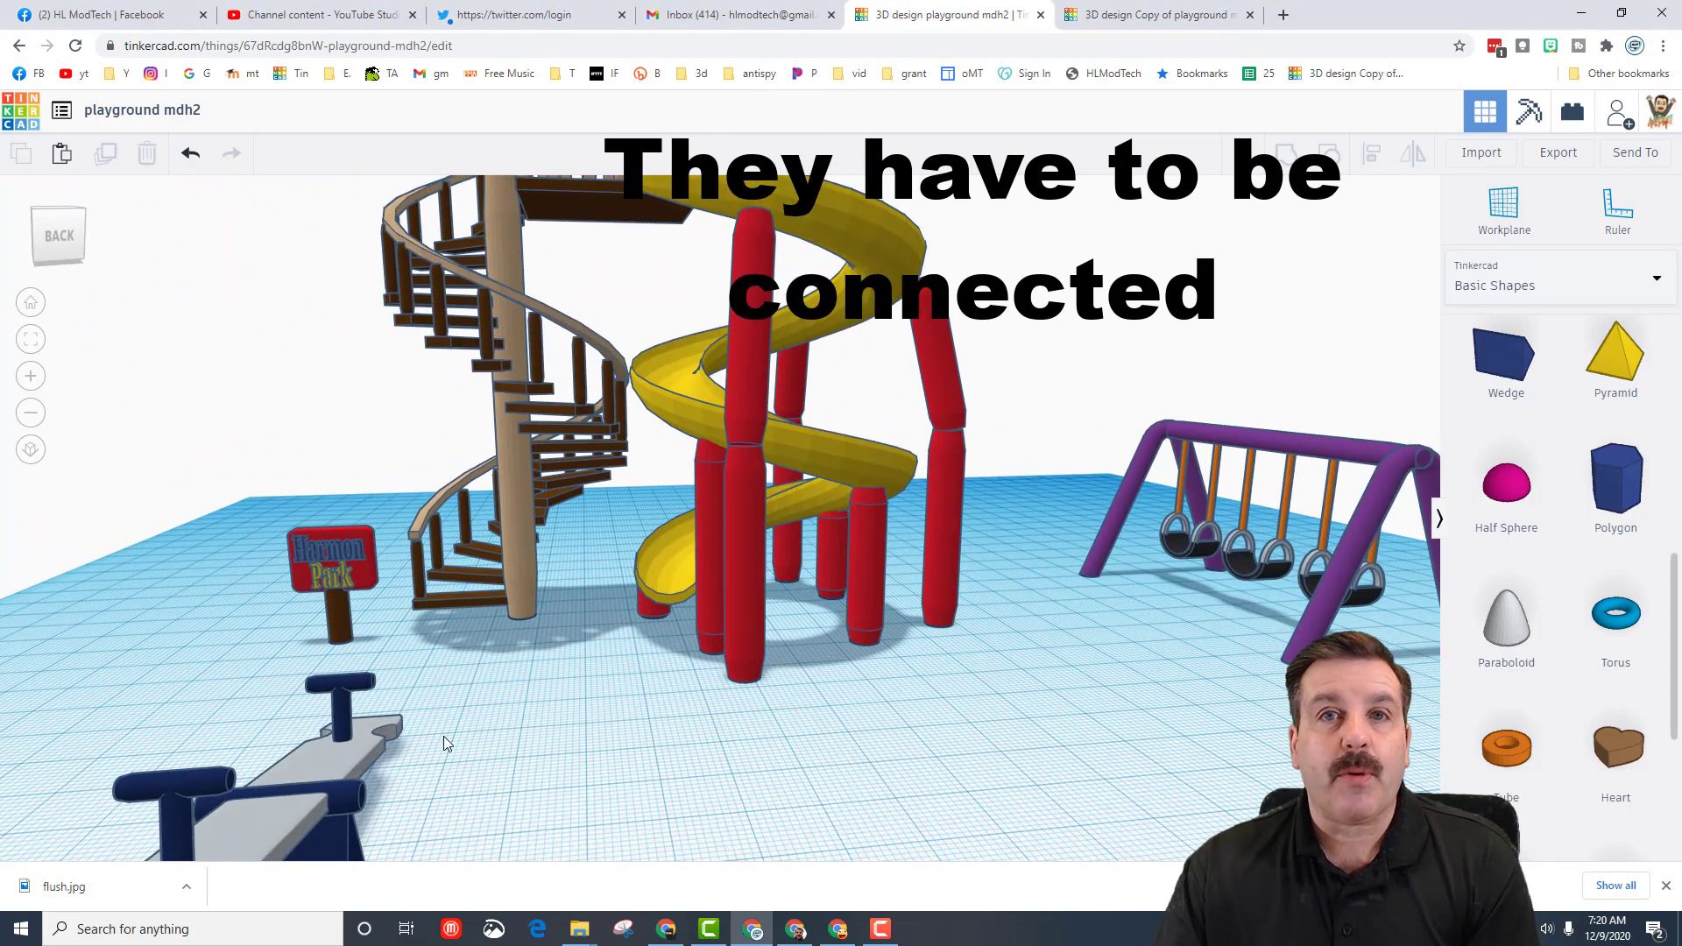
{"action": "right_click_drag", "start_coordinate": [461, 740], "coordinate": [602, 732]}
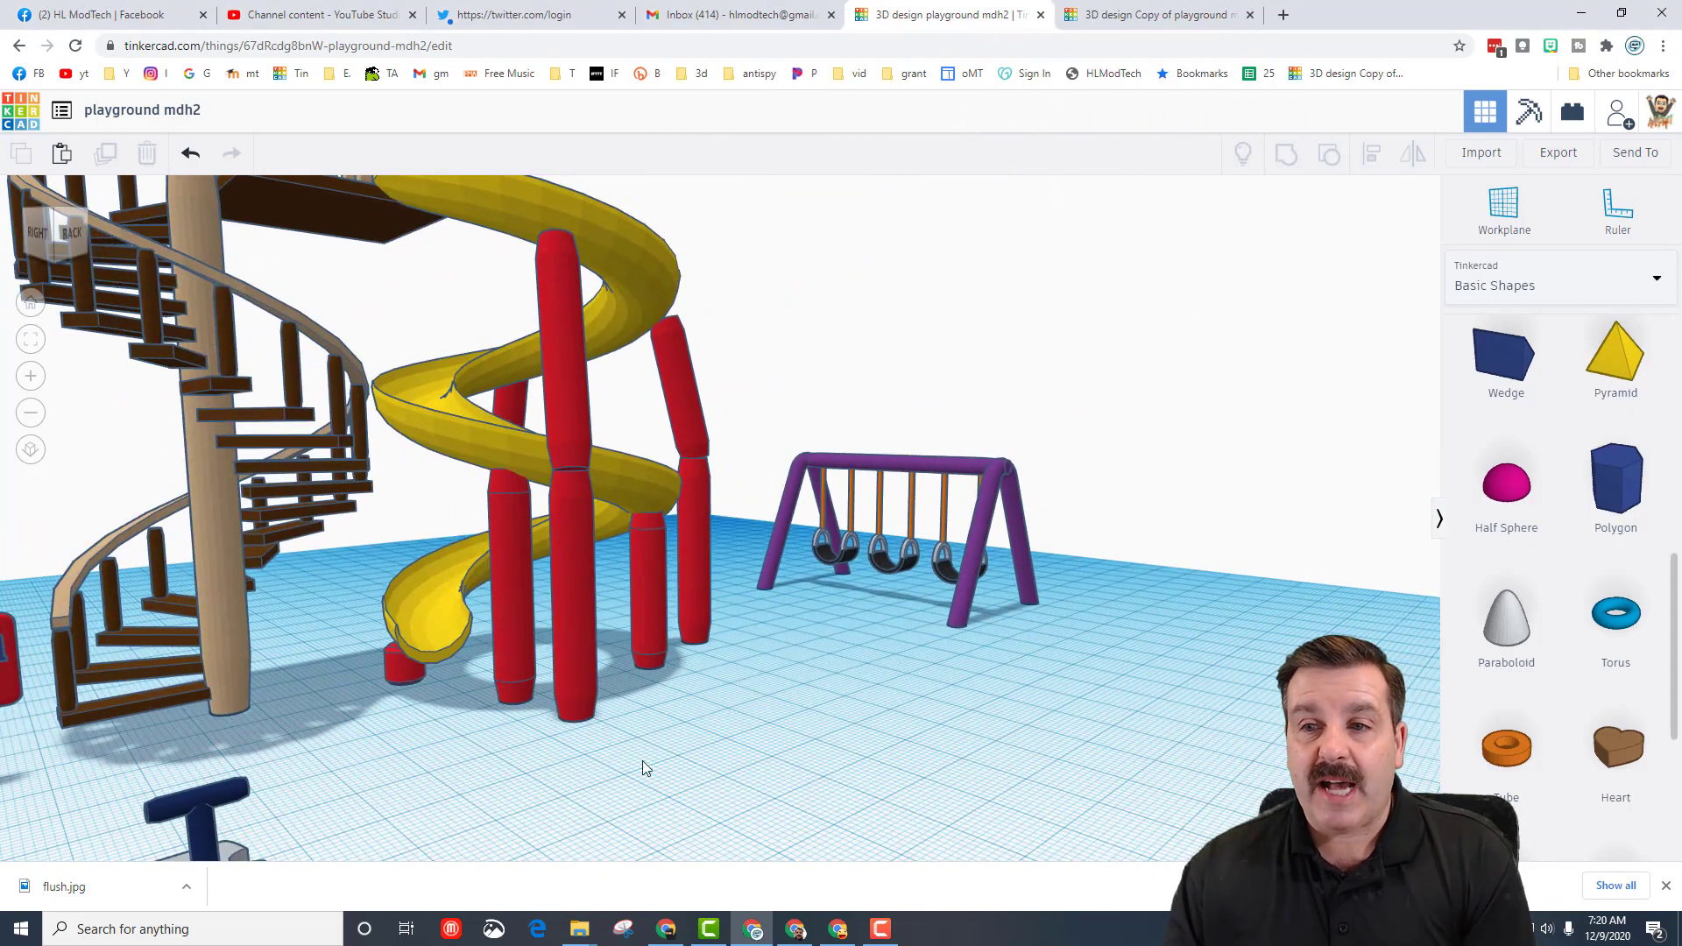
{"action": "right_click_drag", "start_coordinate": [430, 756], "coordinate": [373, 773]}
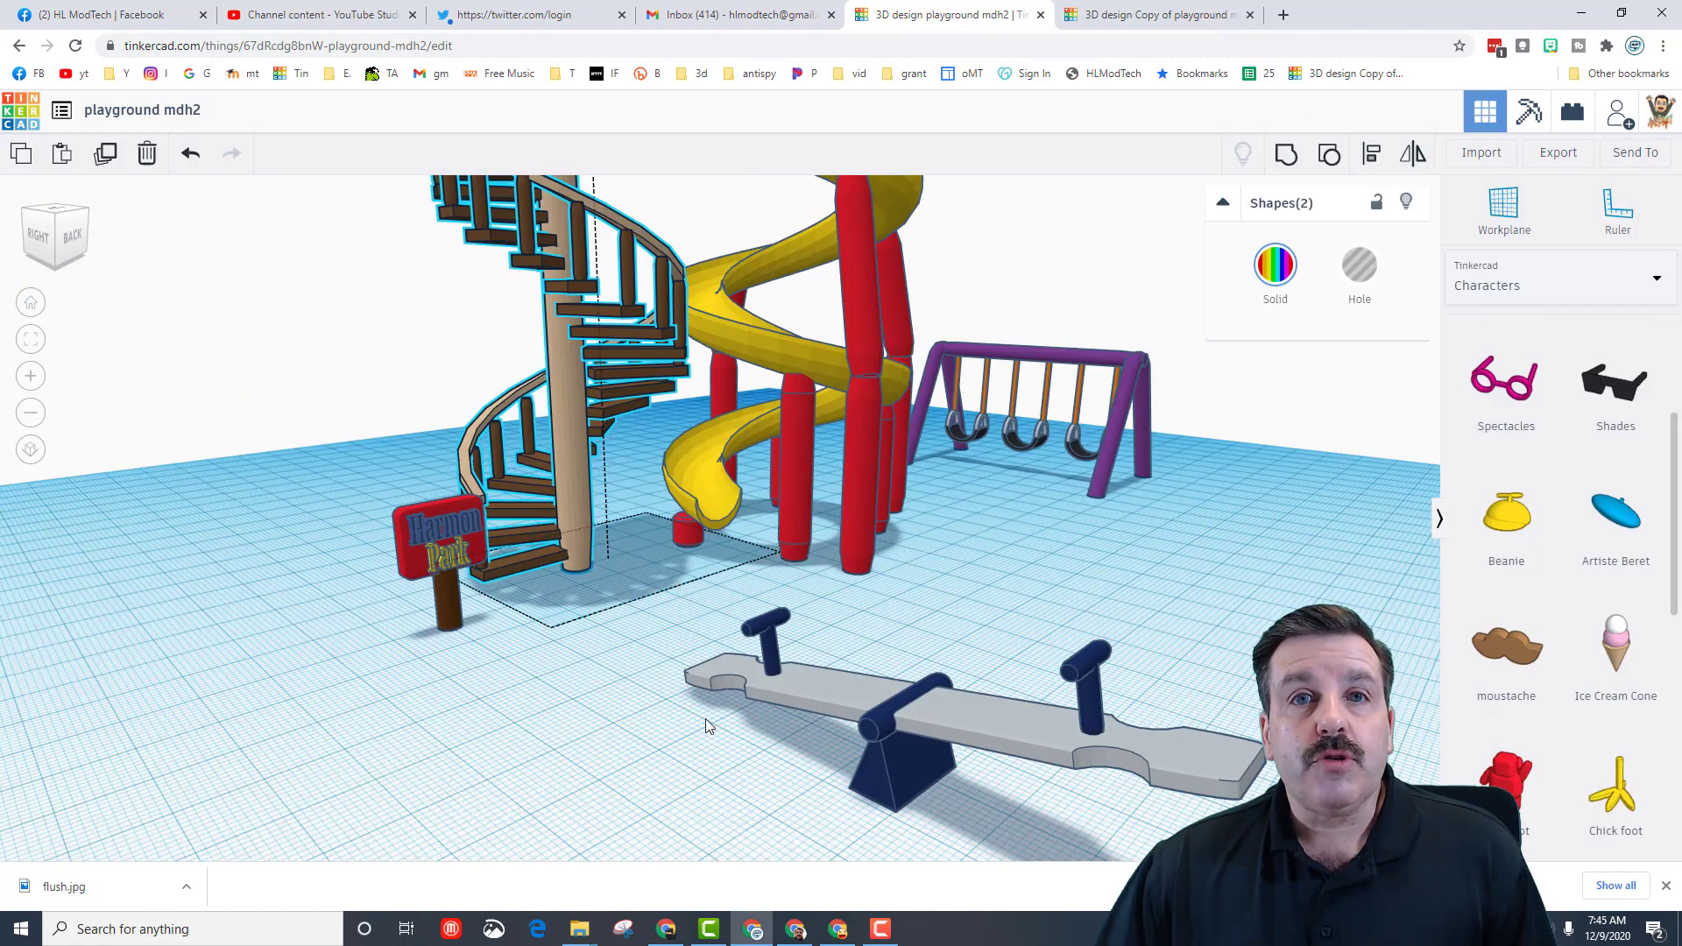
{"action": "right_click_drag", "start_coordinate": [704, 718], "coordinate": [811, 685]}
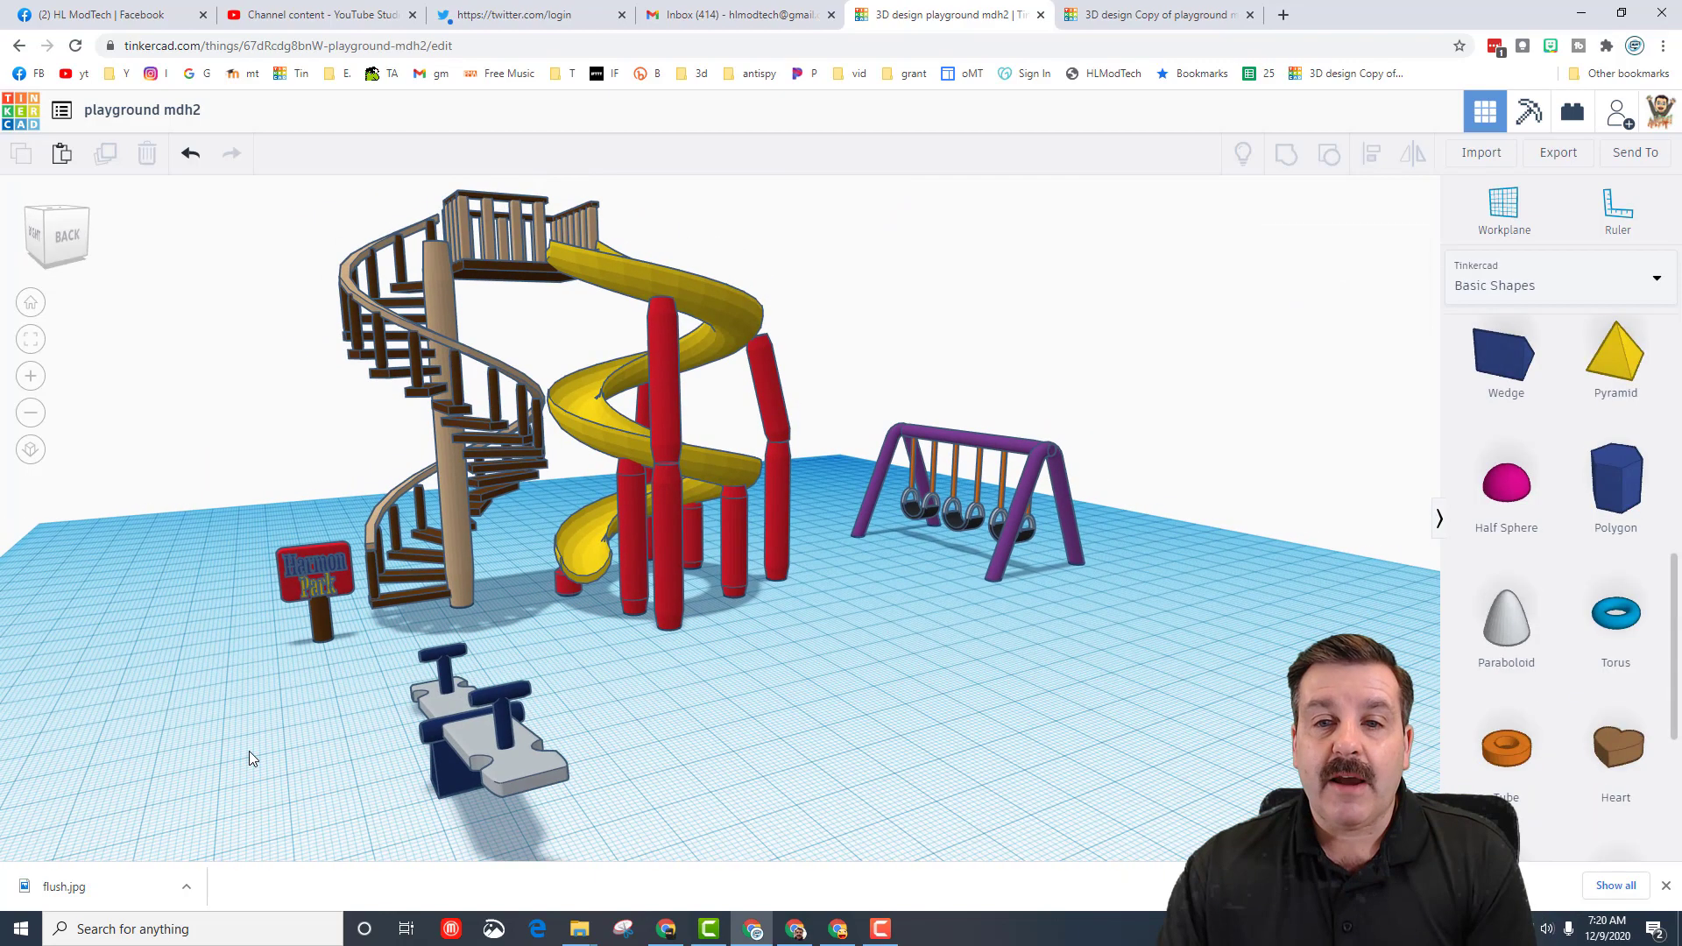
{"action": "scroll", "coordinate": [422, 744], "scroll_direction": "up", "scroll_amount": 5}
Rotate the seesaw 22.5° so it tilts, then view the playground from the back.
{"action": "scroll", "coordinate": [427, 739], "scroll_direction": "down", "scroll_amount": 10}
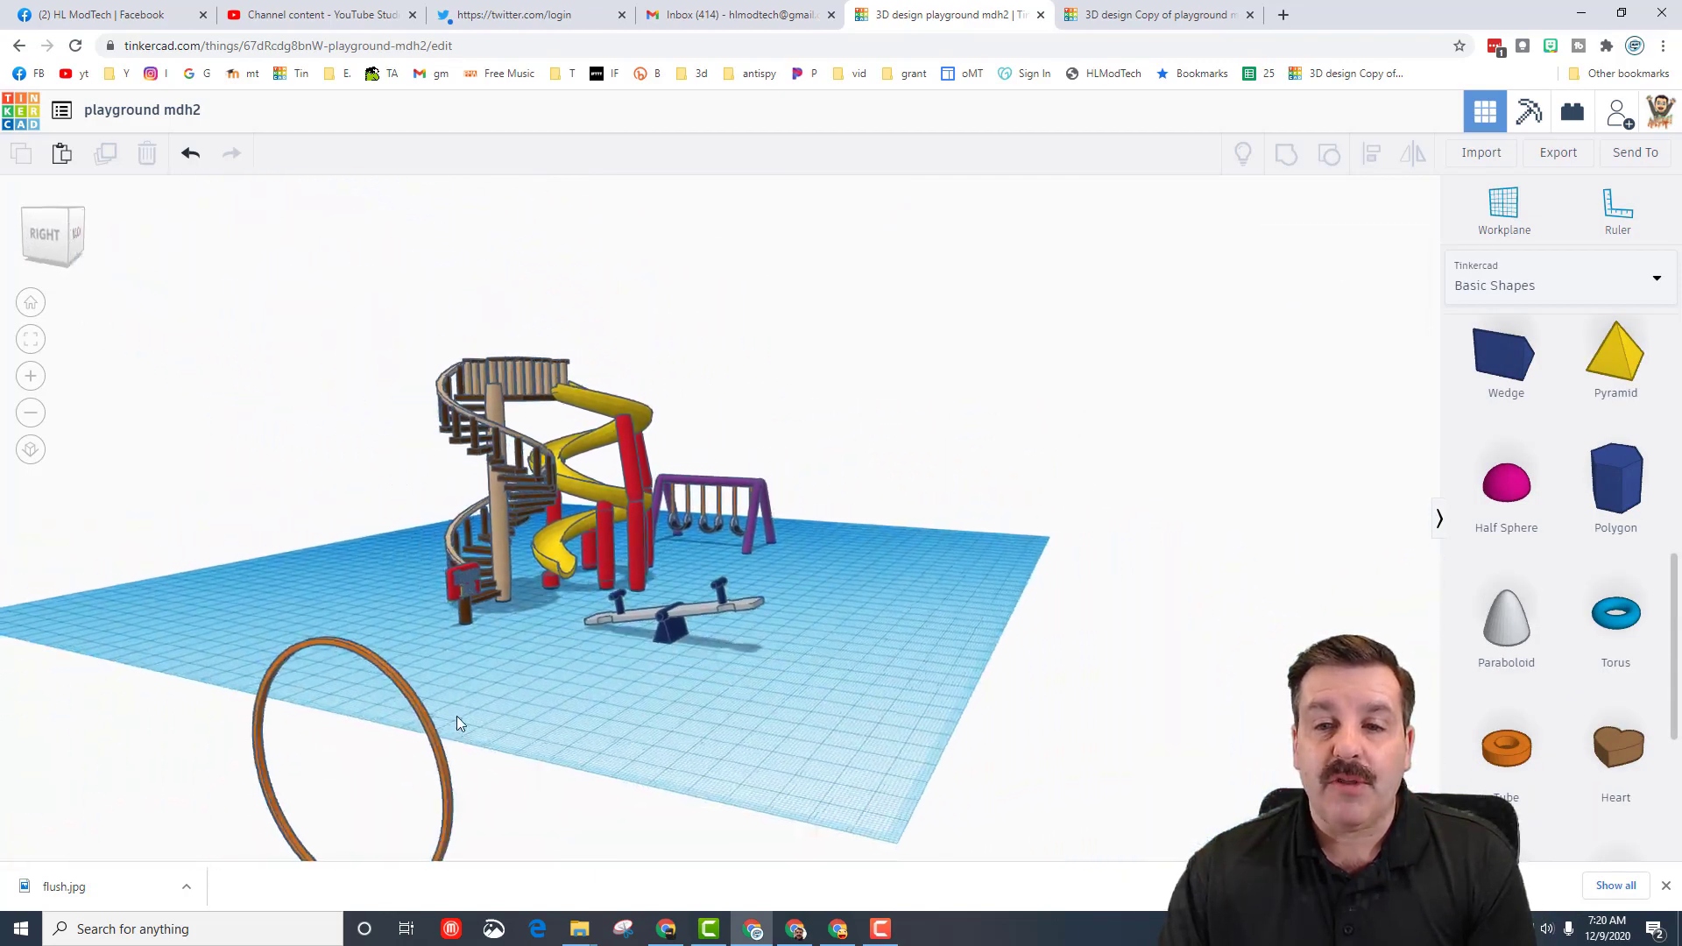
{"action": "left_click", "coordinate": [464, 653]}
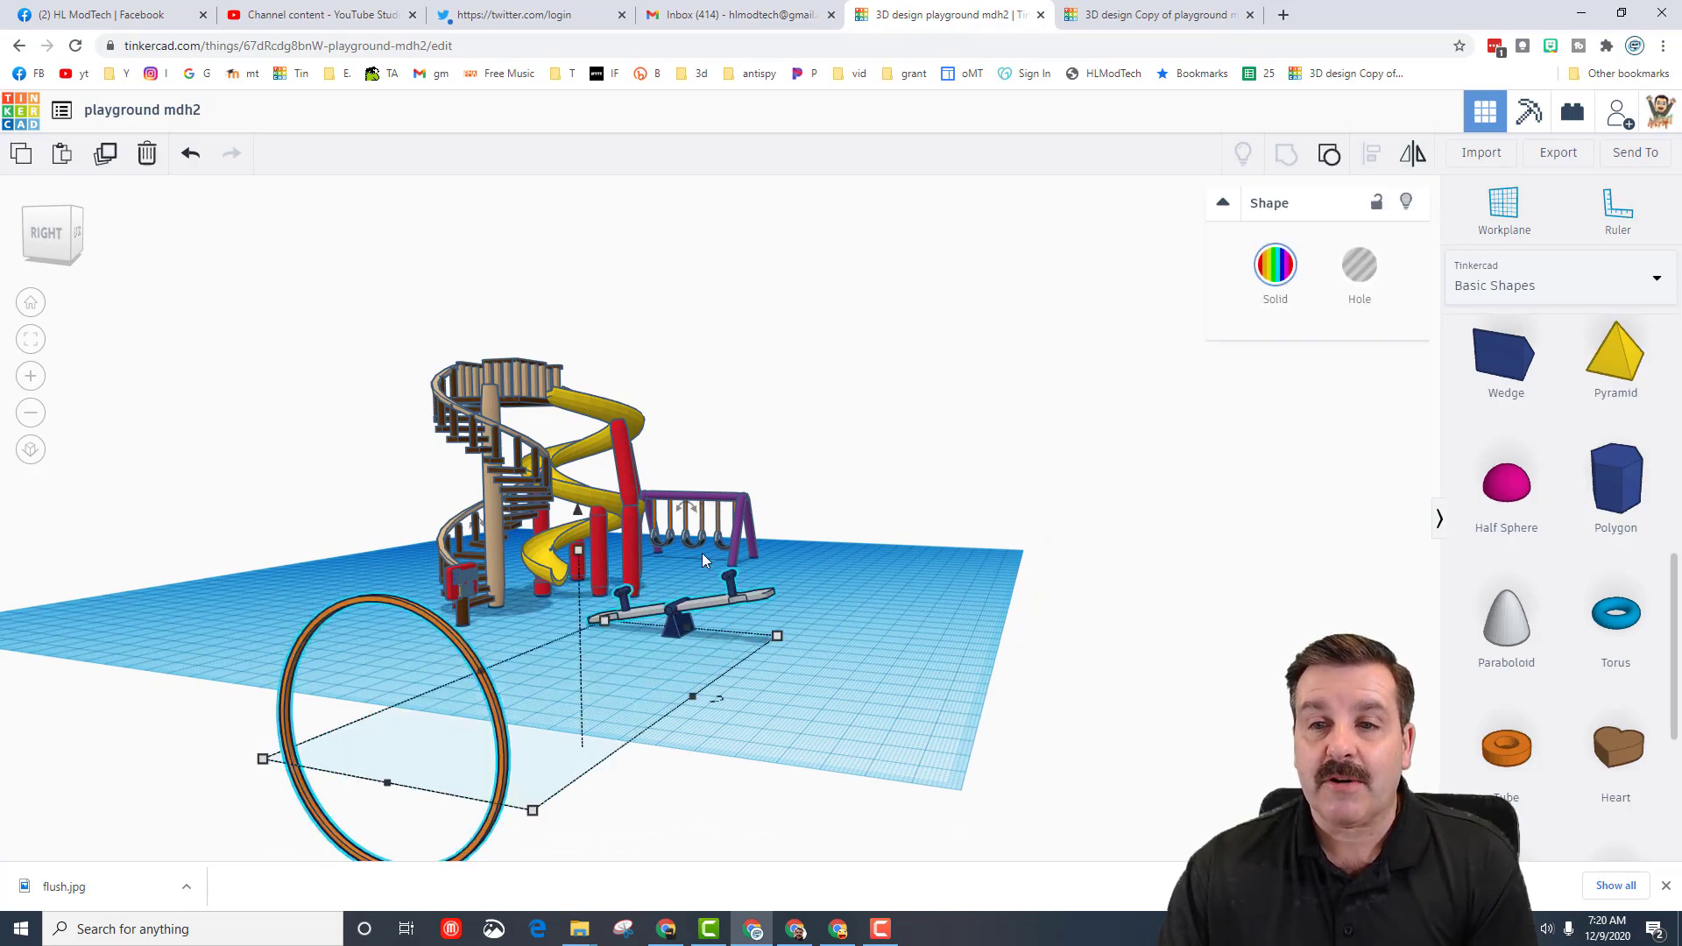
{"action": "left_click", "coordinate": [679, 613]}
{"action": "scroll", "coordinate": [670, 617], "scroll_direction": "up", "scroll_amount": 4}
{"action": "left_click_drag", "start_coordinate": [666, 359], "coordinate": [645, 497]}
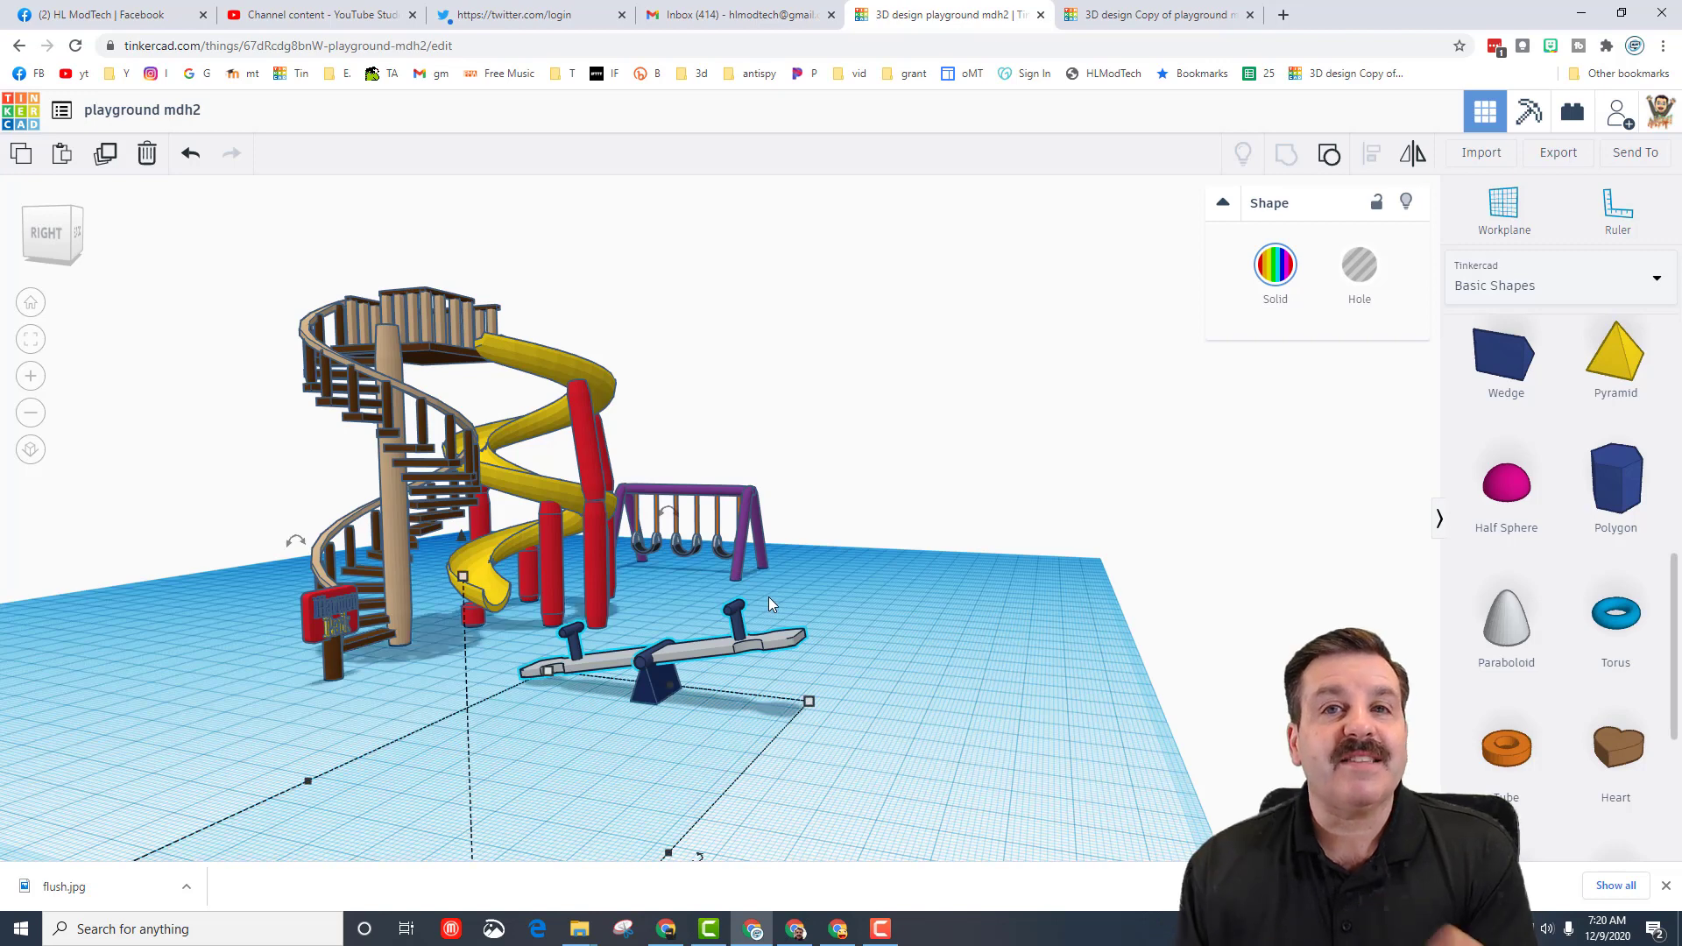
{"action": "right_click_drag", "start_coordinate": [769, 597], "coordinate": [645, 577]}
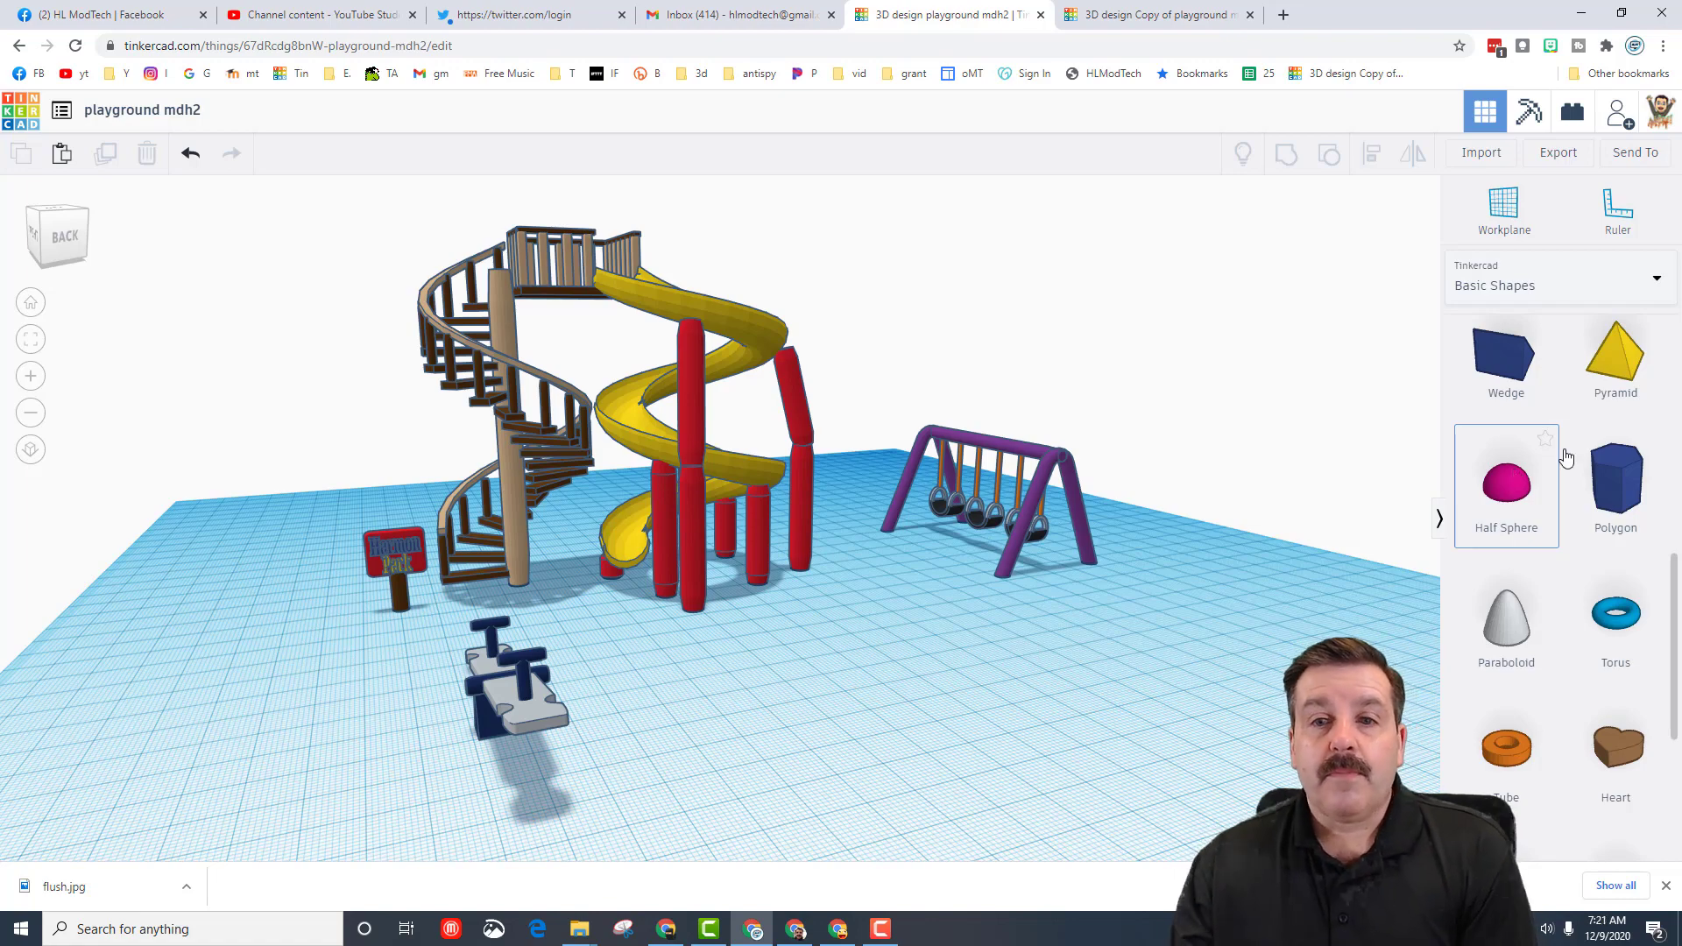
{"action": "right_click_drag", "start_coordinate": [434, 543], "coordinate": [366, 541]}
{"action": "right_click_drag", "start_coordinate": [577, 585], "coordinate": [541, 578]}
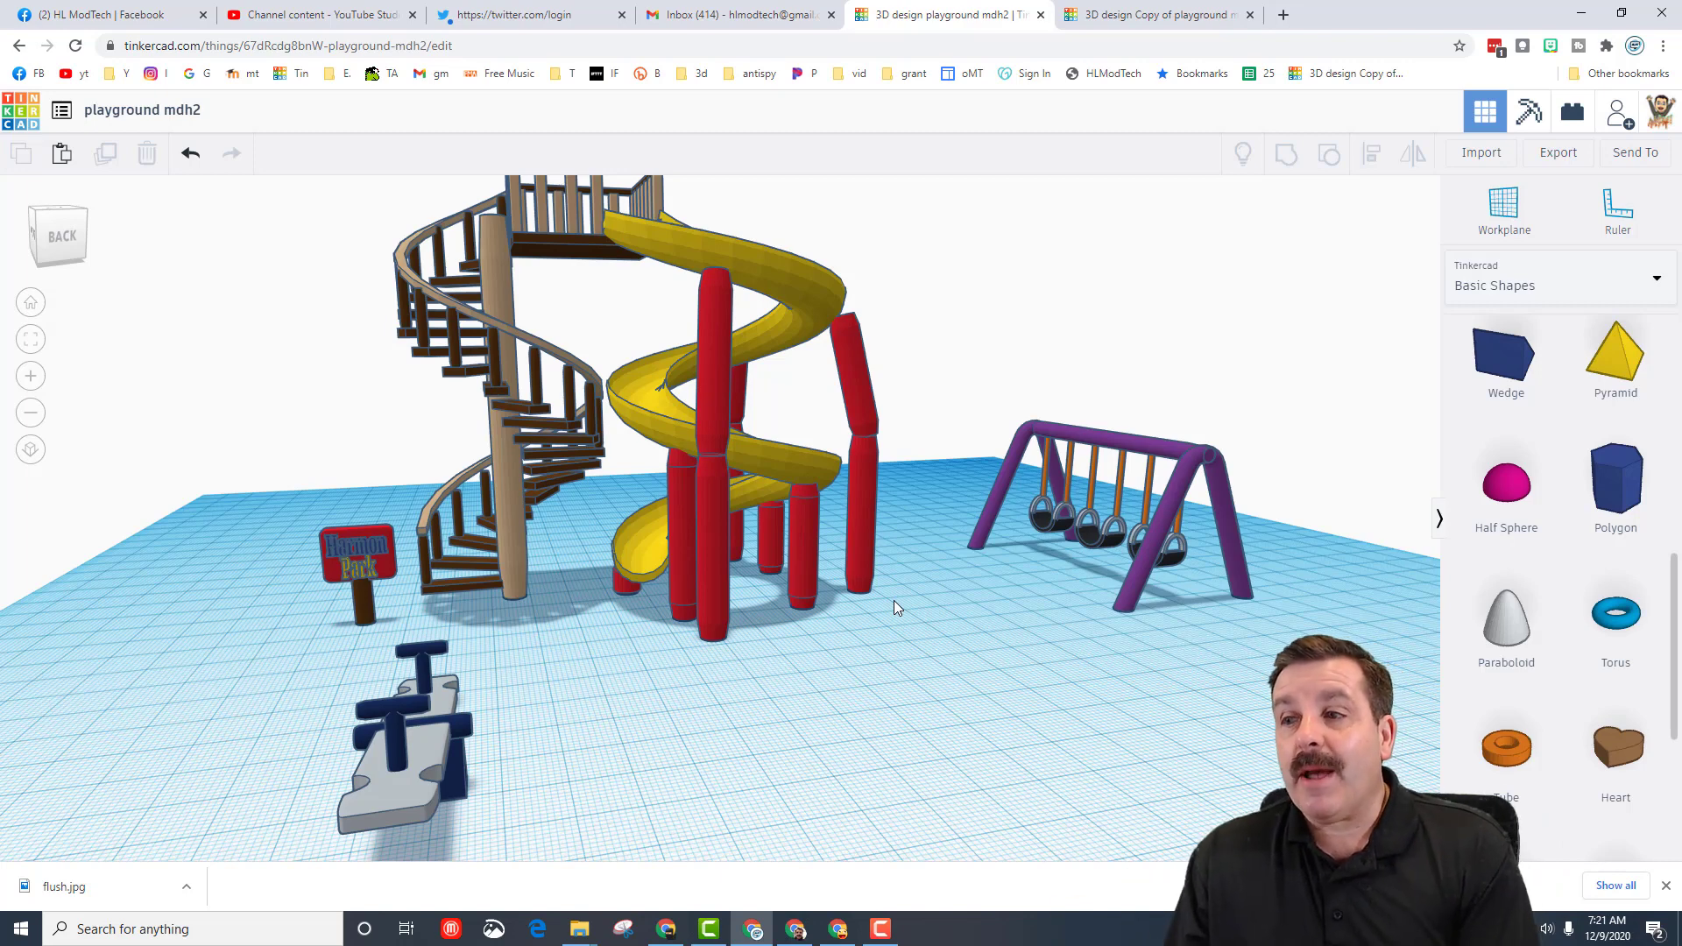
{"action": "scroll", "coordinate": [675, 577], "scroll_direction": "down", "scroll_amount": 3}
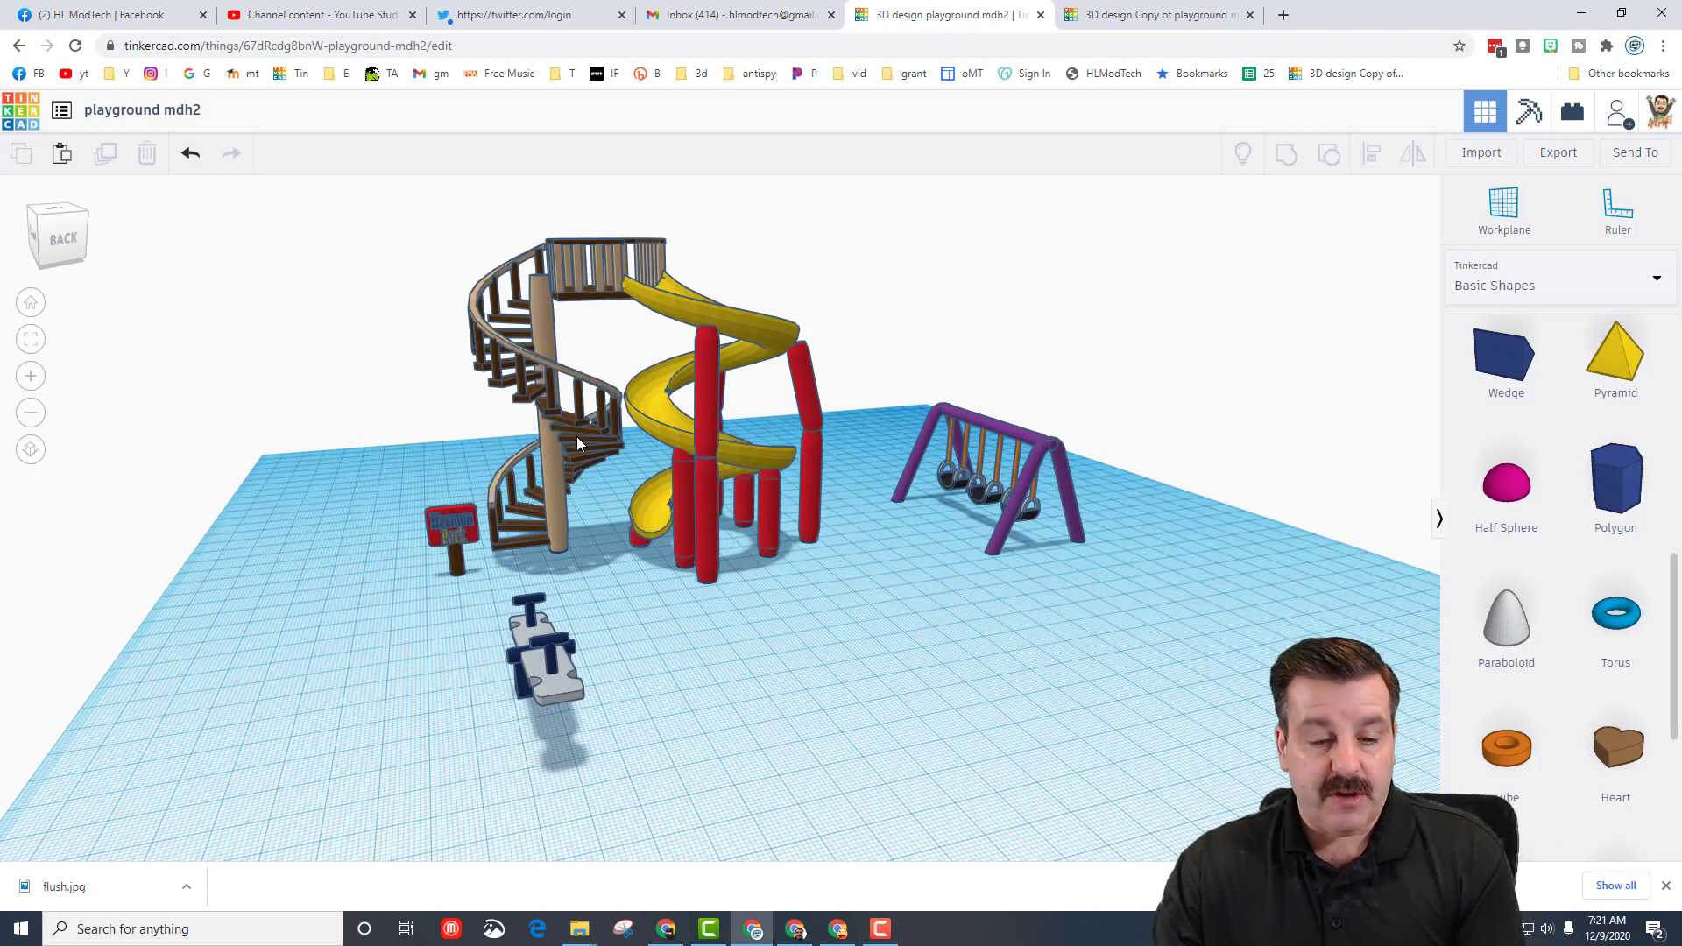
{"action": "right_click_drag", "start_coordinate": [593, 424], "coordinate": [661, 543]}
{"action": "scroll", "coordinate": [669, 475], "scroll_direction": "up", "scroll_amount": 3}
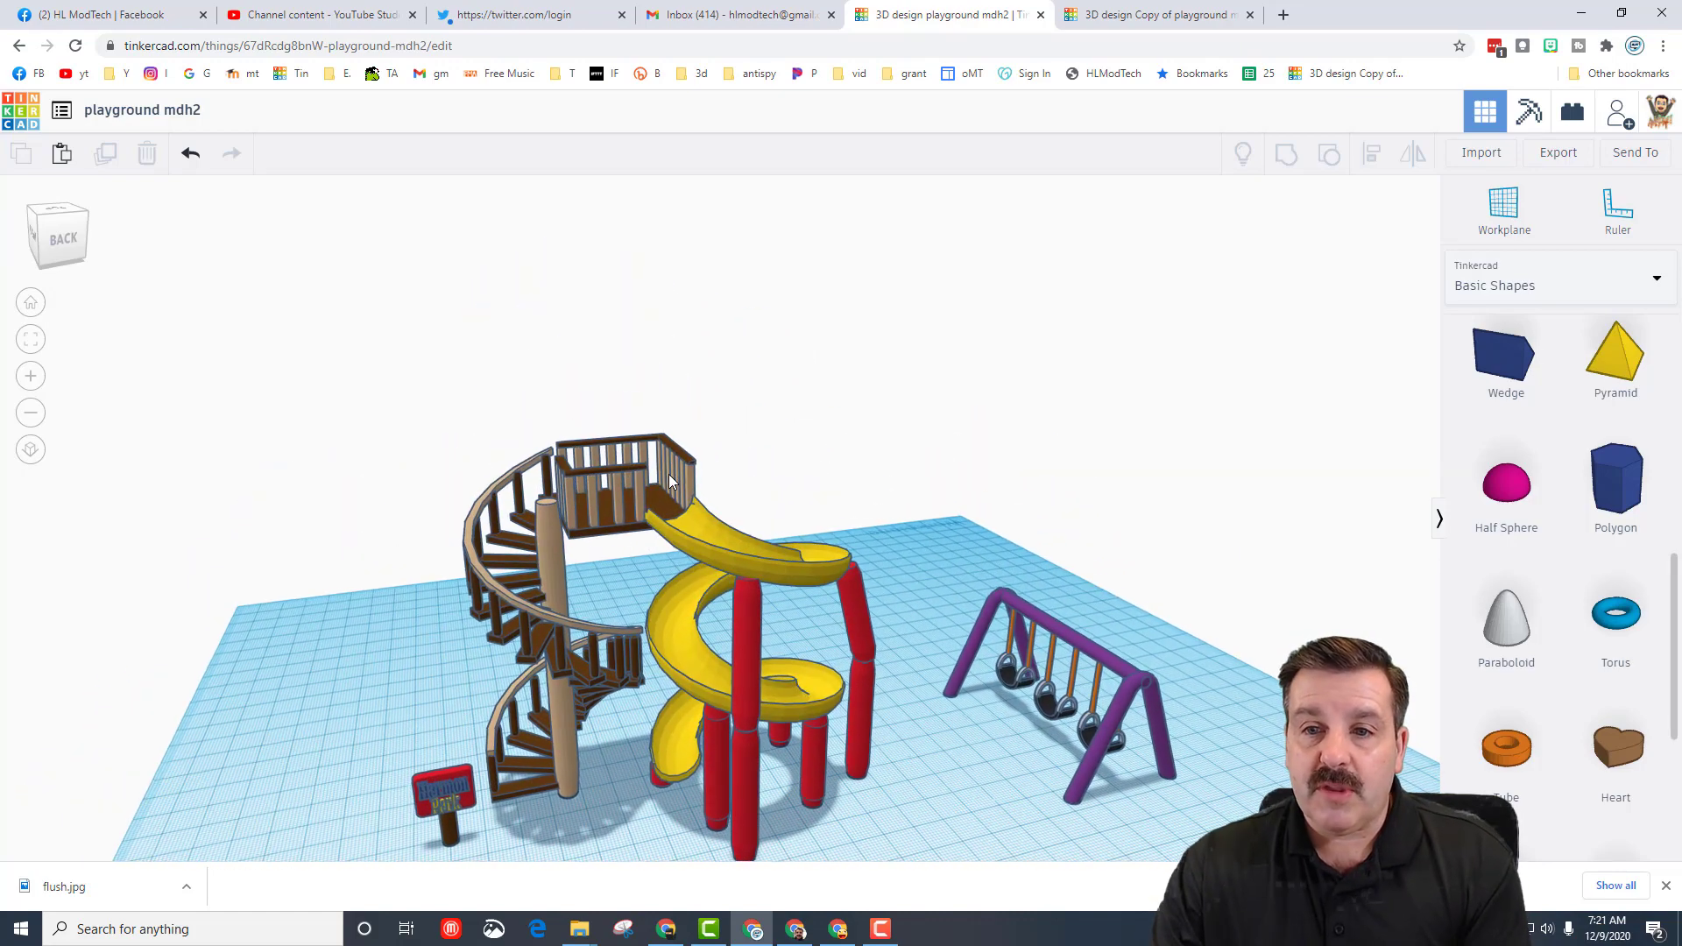
Drop Blanky from the Characters library onto the stair platform and shrink it uniformly to 20 tall.
{"action": "left_click", "coordinate": [648, 497]}
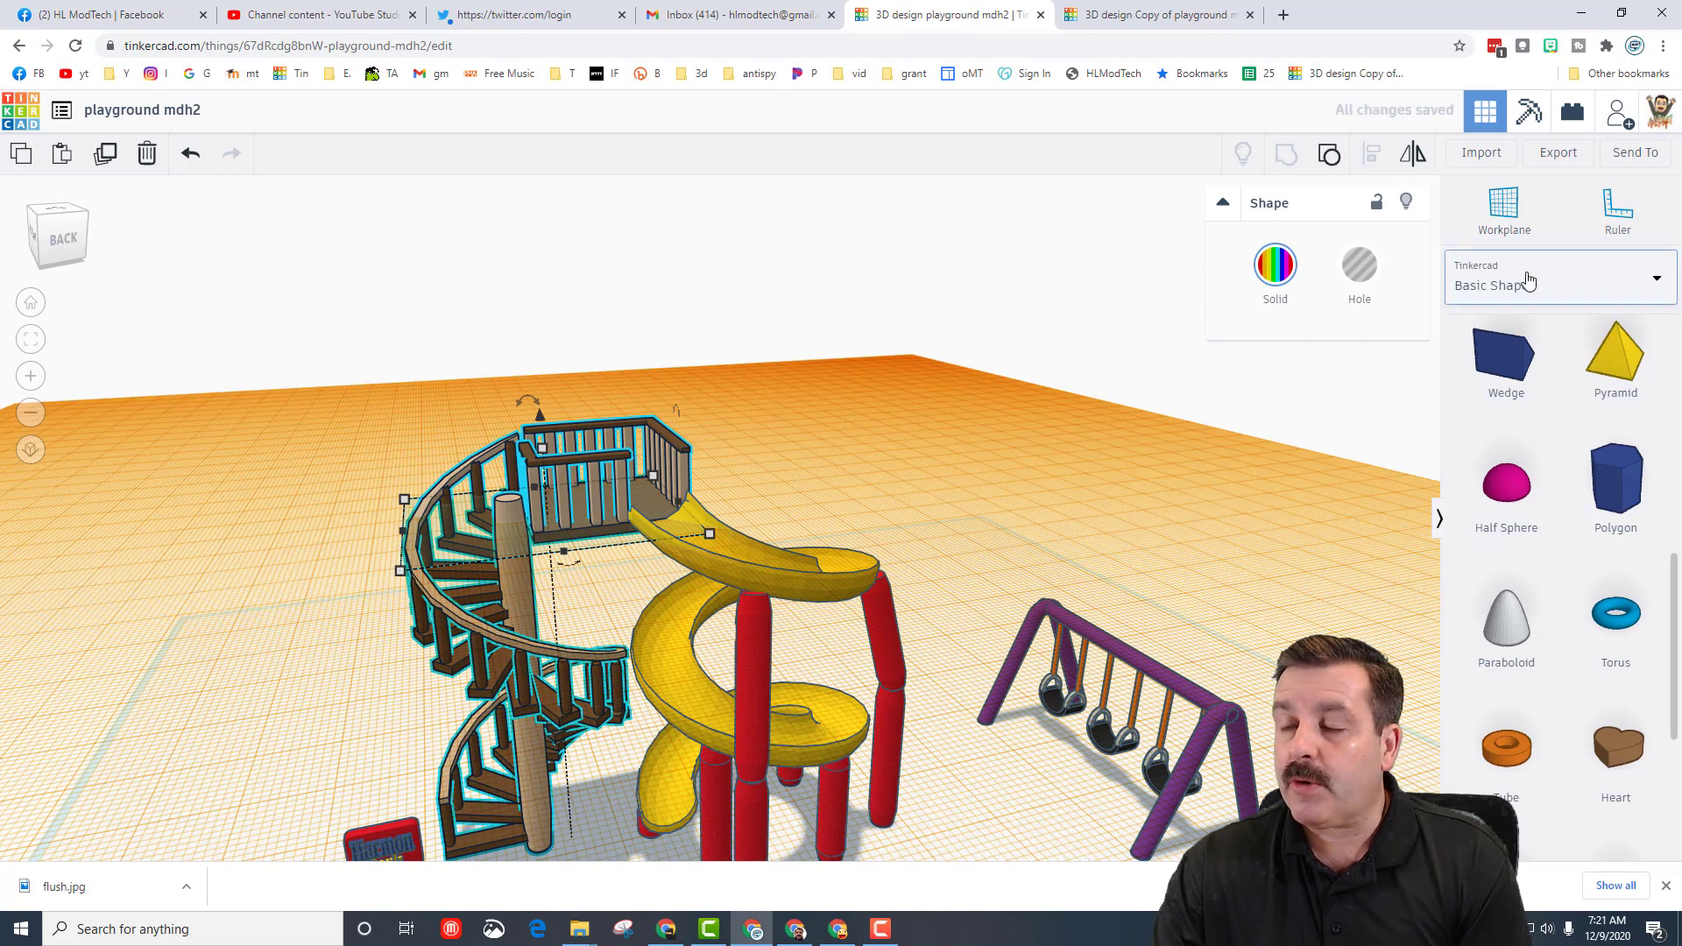
{"action": "left_click", "coordinate": [1522, 288]}
{"action": "left_click", "coordinate": [1499, 392]}
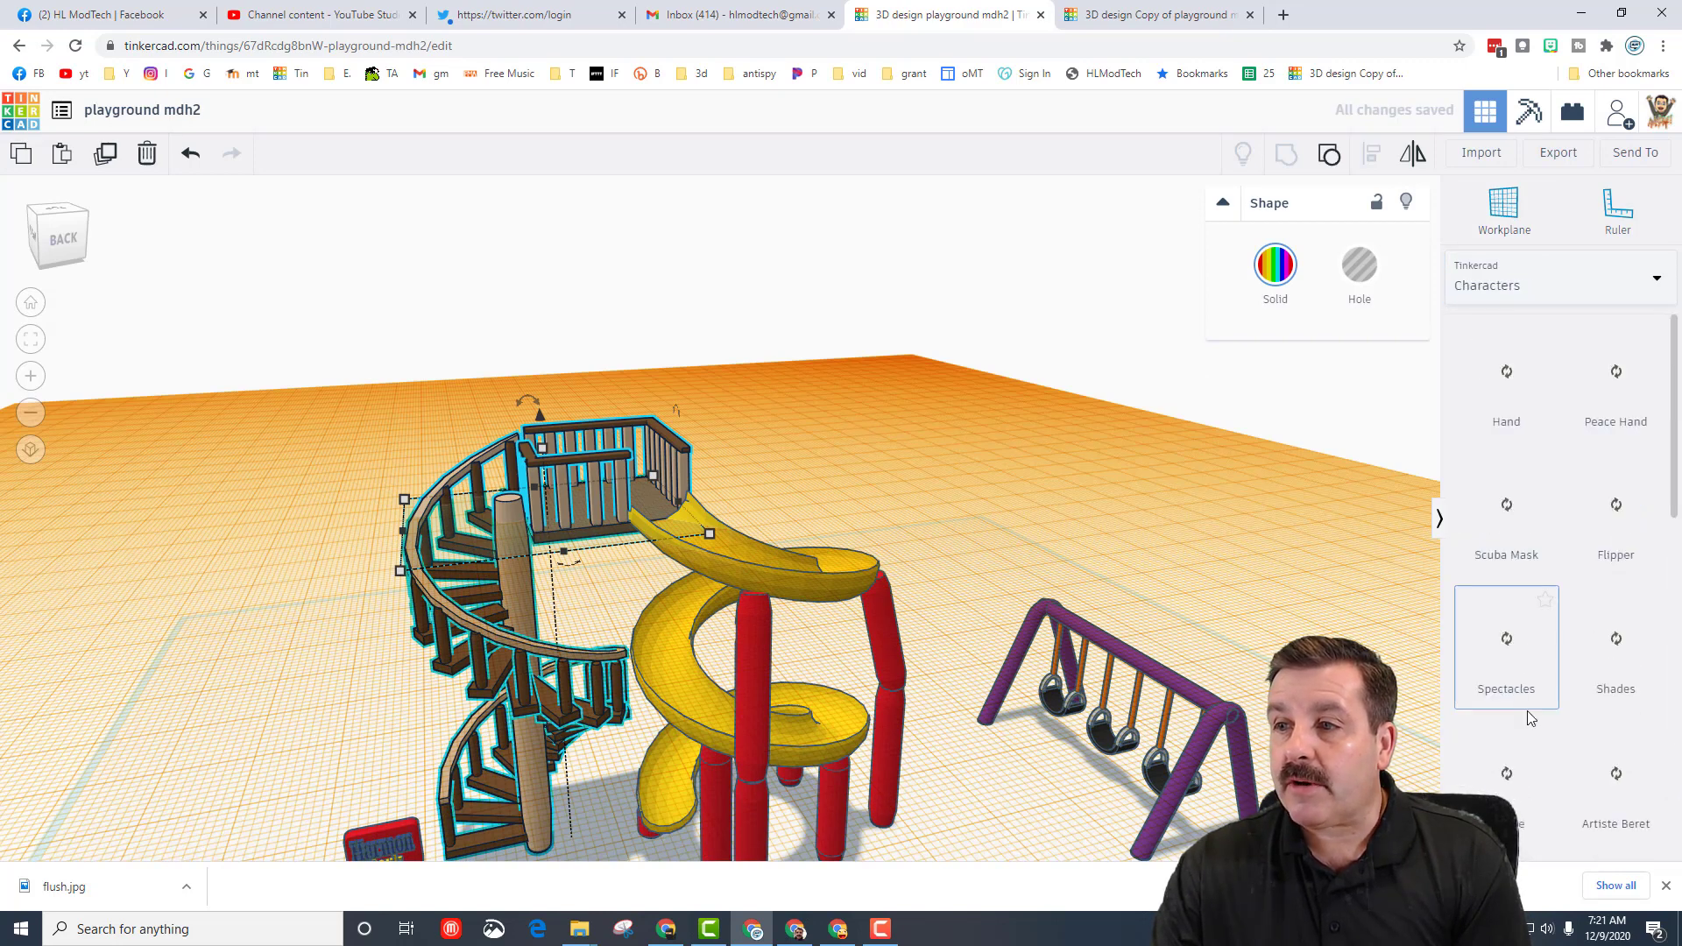
{"action": "scroll", "coordinate": [1531, 670], "scroll_direction": "down", "scroll_amount": 10}
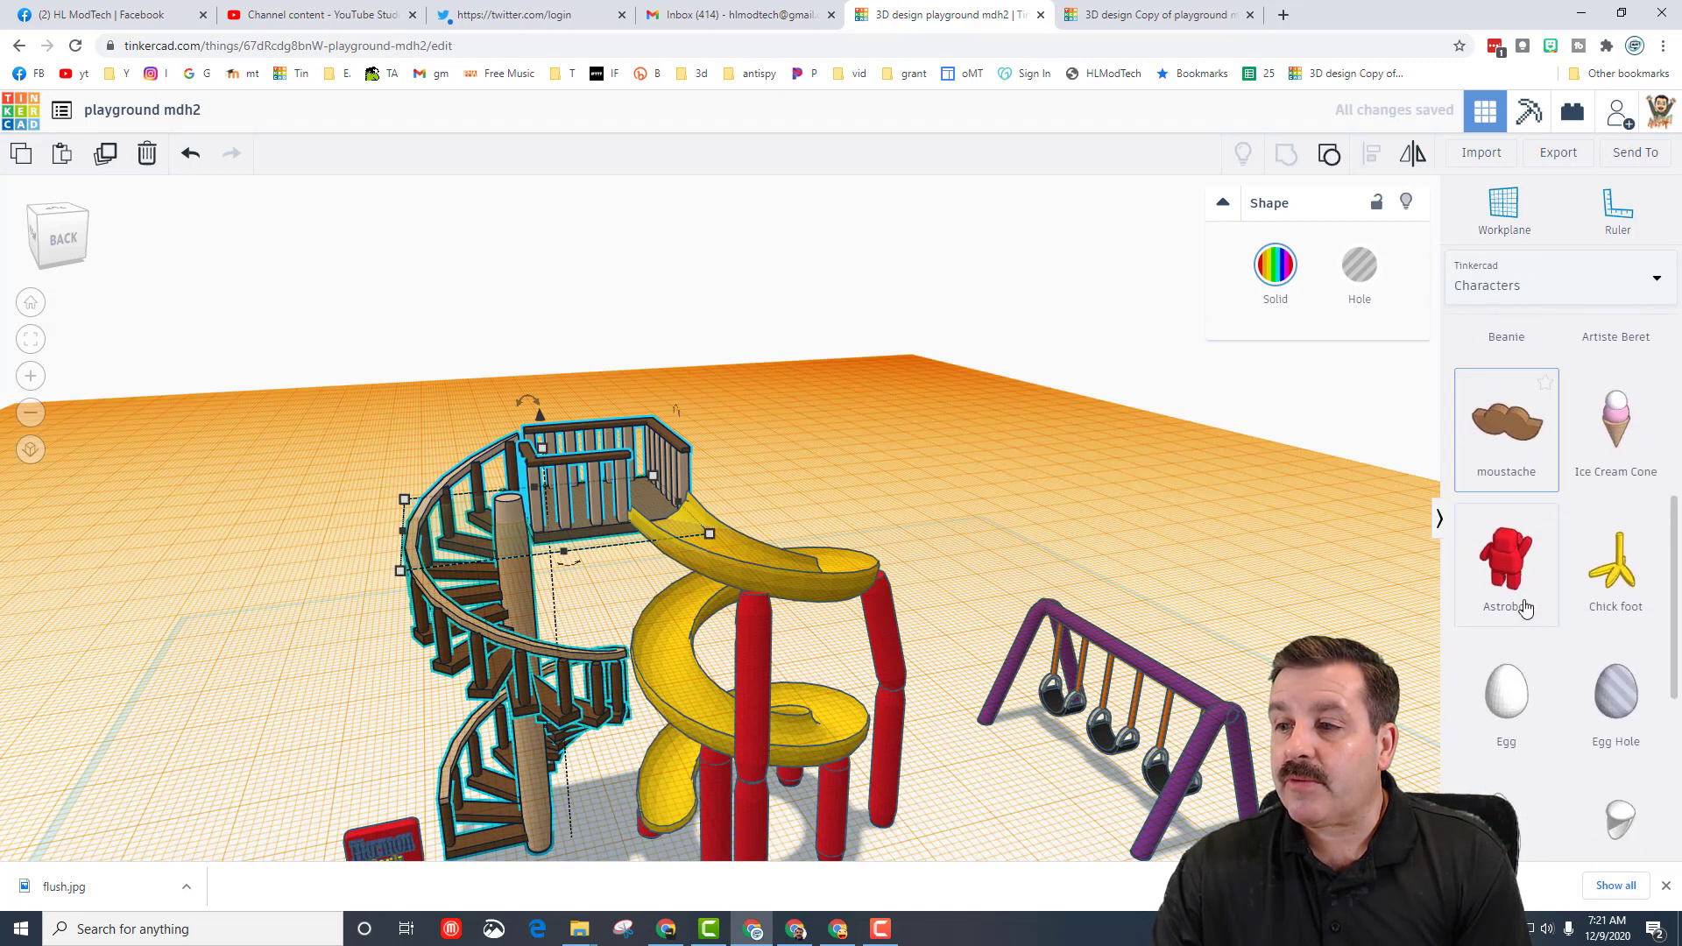
{"action": "scroll", "coordinate": [1531, 620], "scroll_direction": "down", "scroll_amount": 2}
{"action": "left_click_drag", "start_coordinate": [1505, 657], "coordinate": [589, 485]}
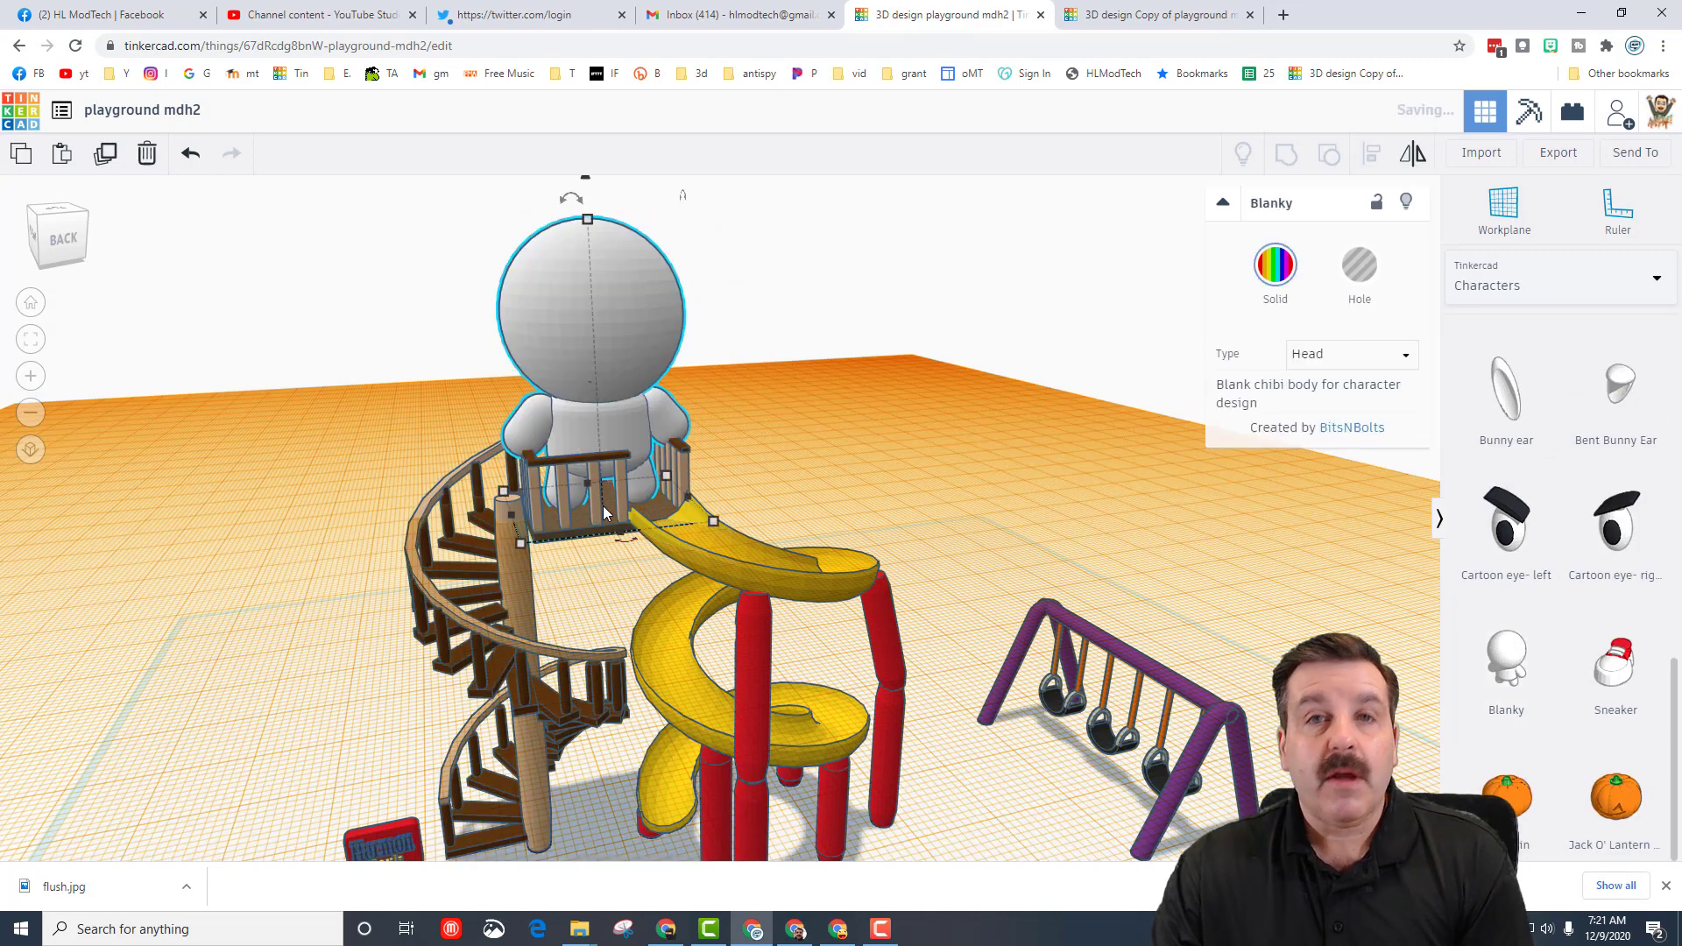
{"action": "left_click_drag", "start_coordinate": [599, 219], "coordinate": [599, 447], "text": "shift"}
Place a Sneaker shape on the deck beside Blanky and zoom in on it.
{"action": "scroll", "coordinate": [599, 447], "scroll_direction": "up", "scroll_amount": 5}
{"action": "right_click_drag", "start_coordinate": [552, 475], "coordinate": [746, 475]}
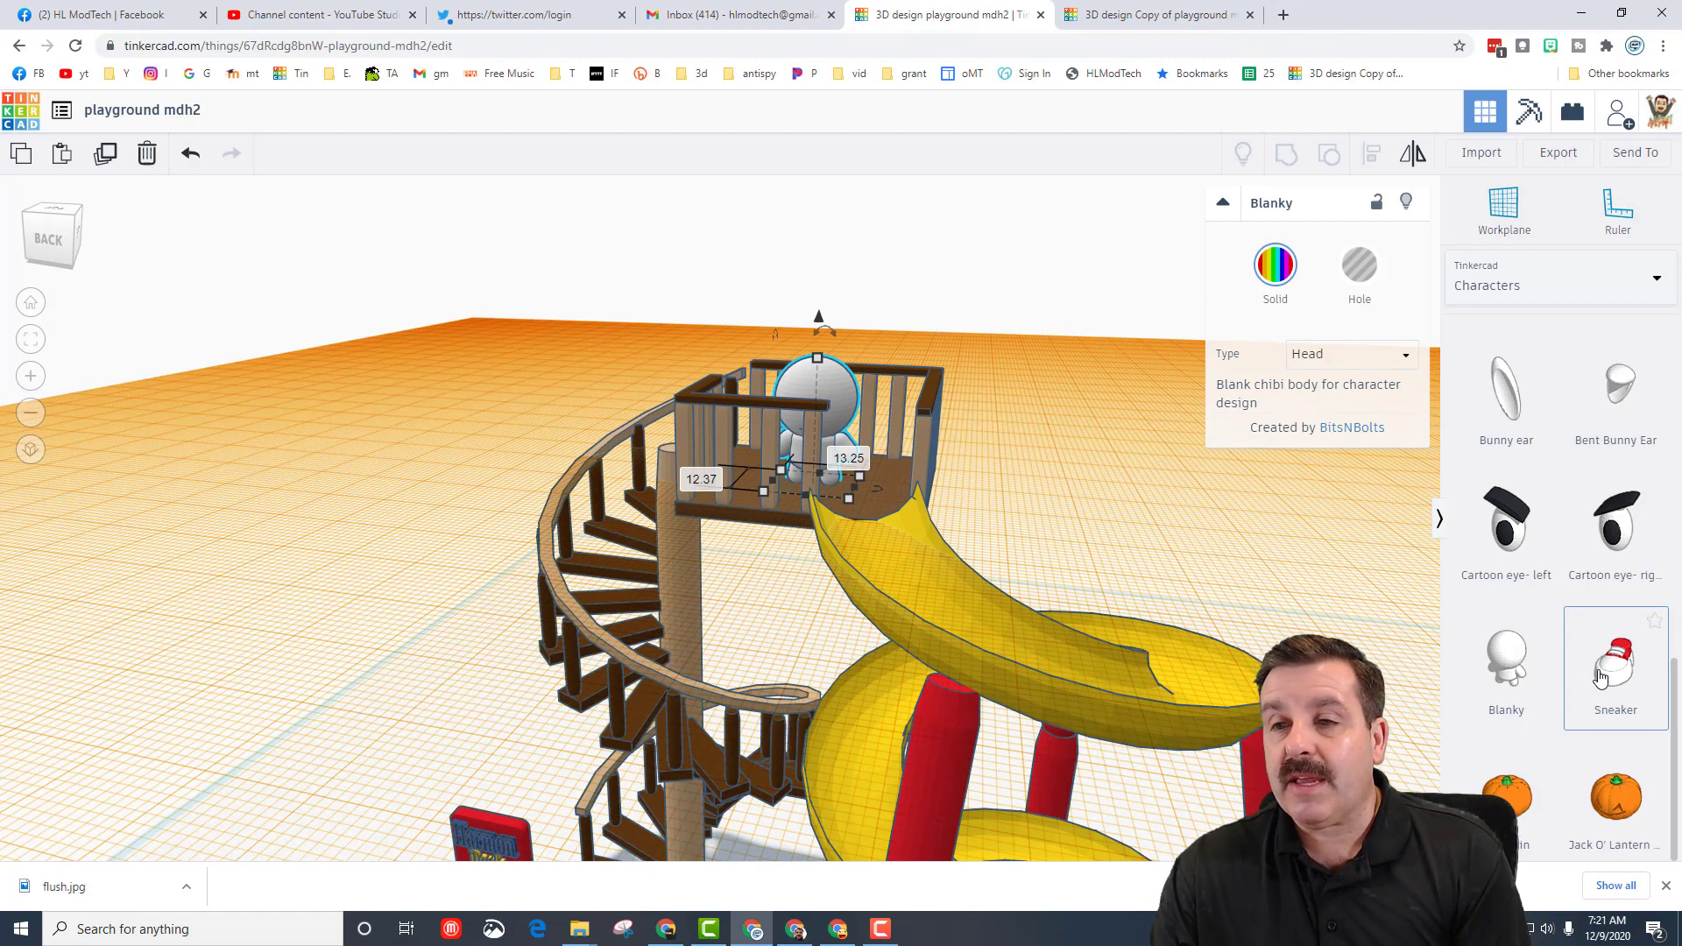
{"action": "left_click", "coordinate": [1386, 626]}
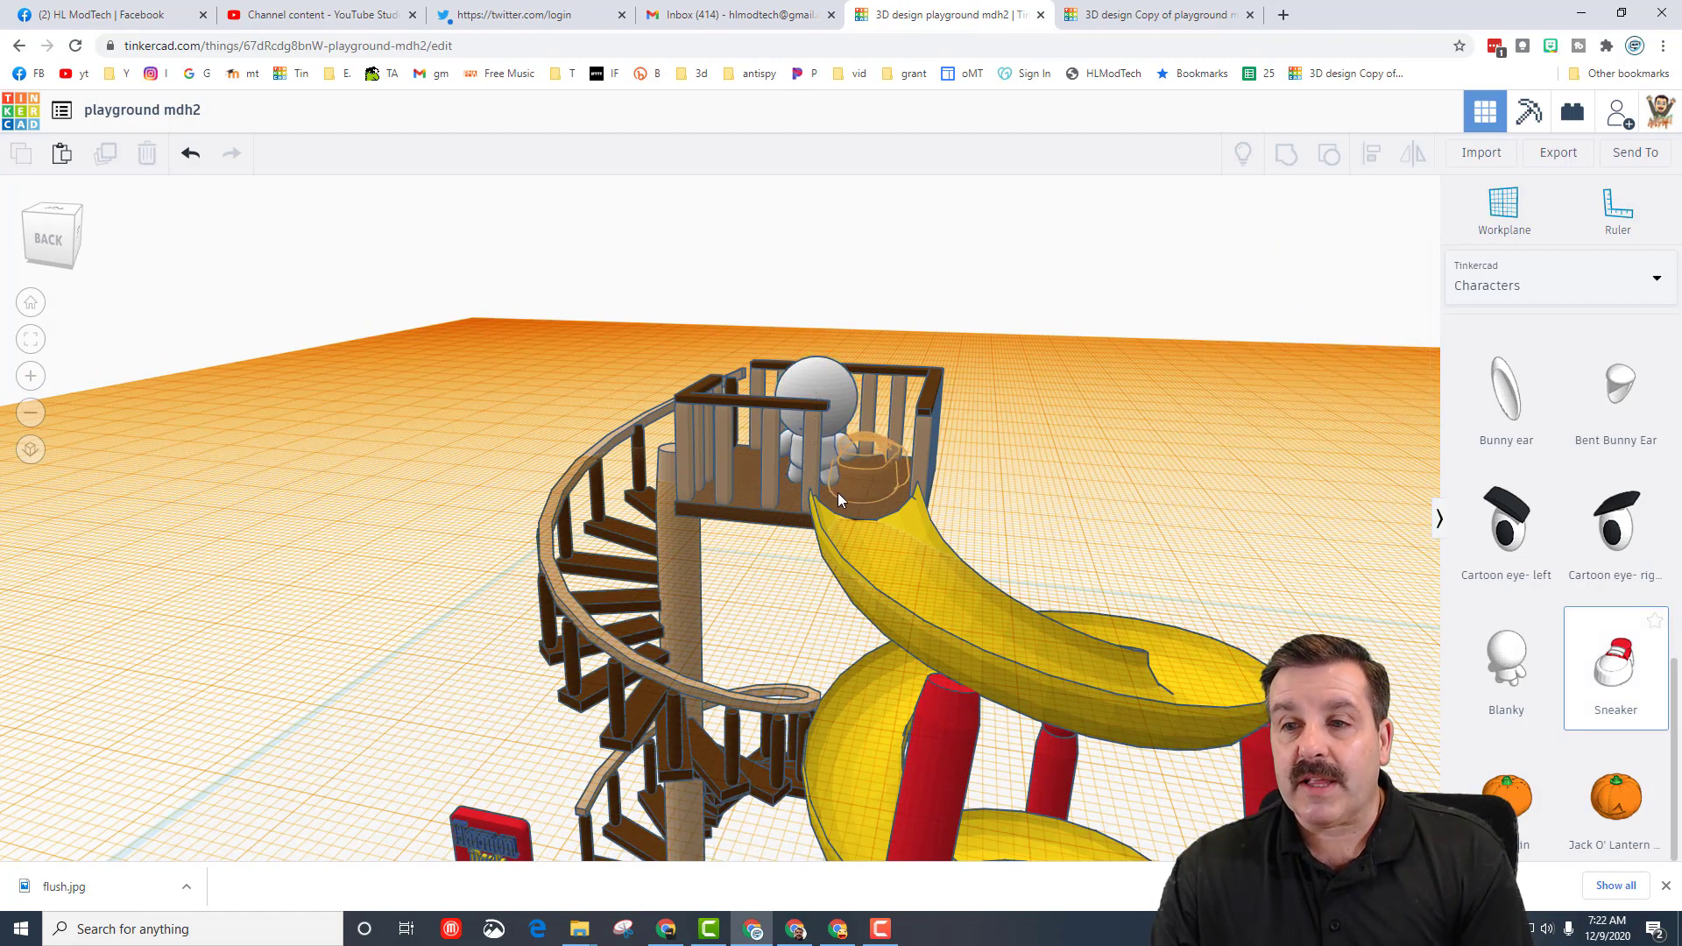
{"action": "mouse_move", "coordinate": [835, 494]}
{"action": "left_mouse_down"}
{"action": "mouse_move", "coordinate": [850, 471]}
{"action": "mouse_move", "coordinate": [846, 484]}
{"action": "left_mouse_up"}
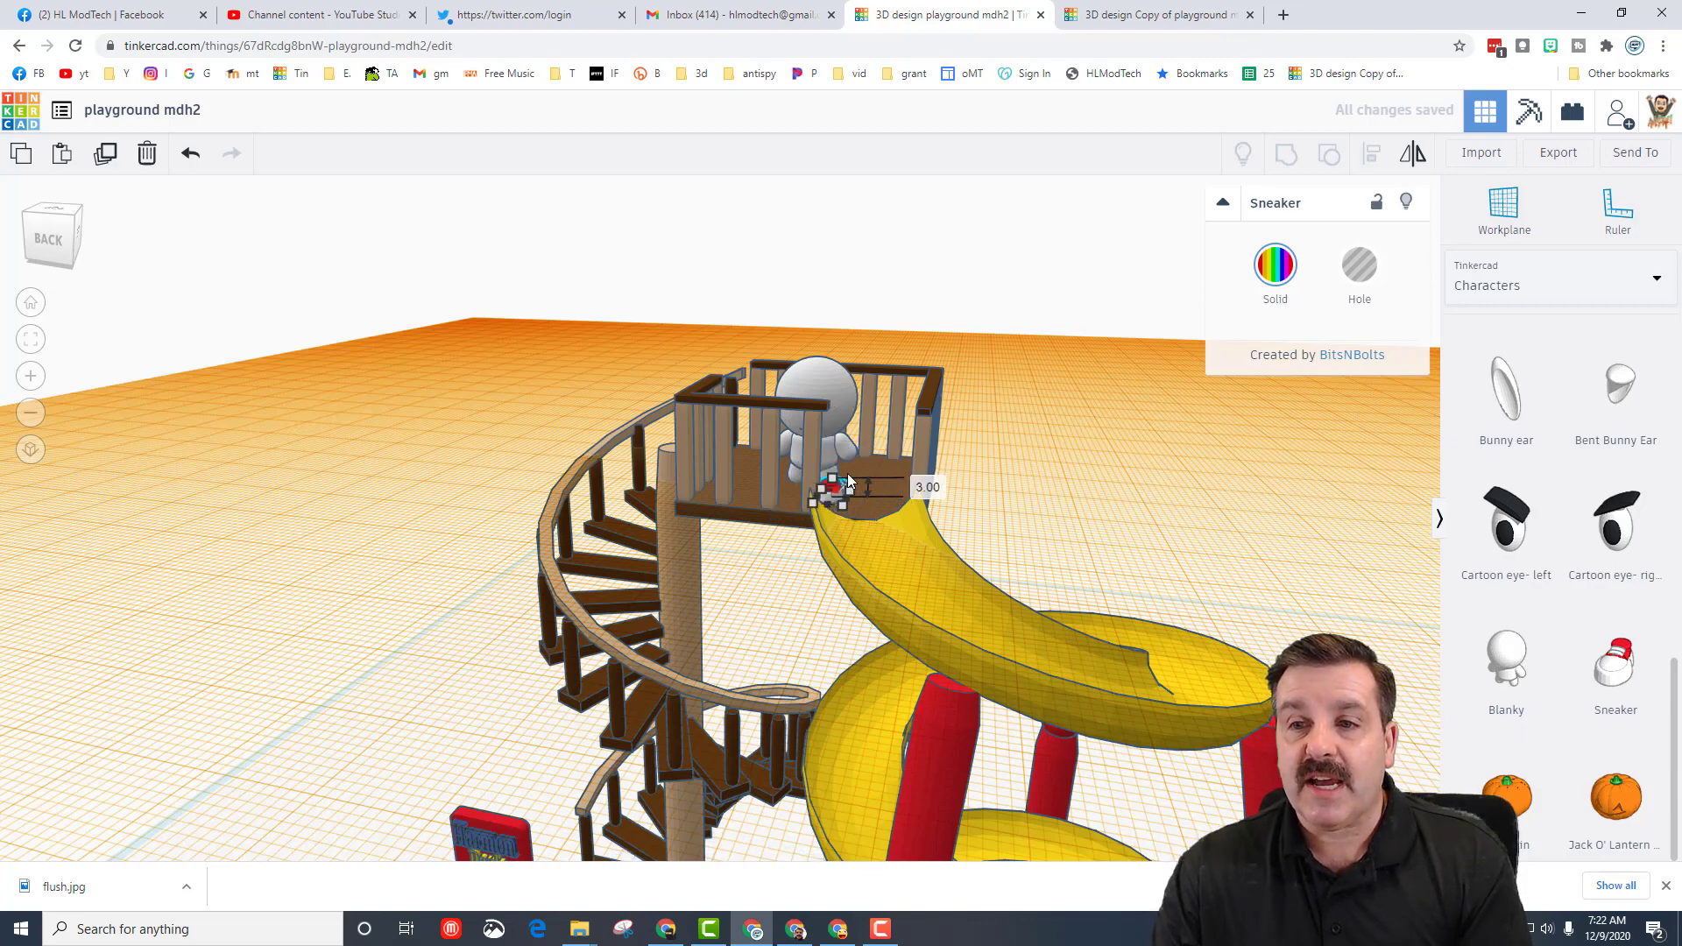
{"action": "left_click", "coordinate": [30, 376]}
{"action": "key", "text": "f"}
{"action": "mouse_move", "coordinate": [591, 475]}
{"action": "right_mouse_down"}
{"action": "mouse_move", "coordinate": [466, 476]}
{"action": "mouse_move", "coordinate": [624, 474]}
{"action": "right_mouse_up"}
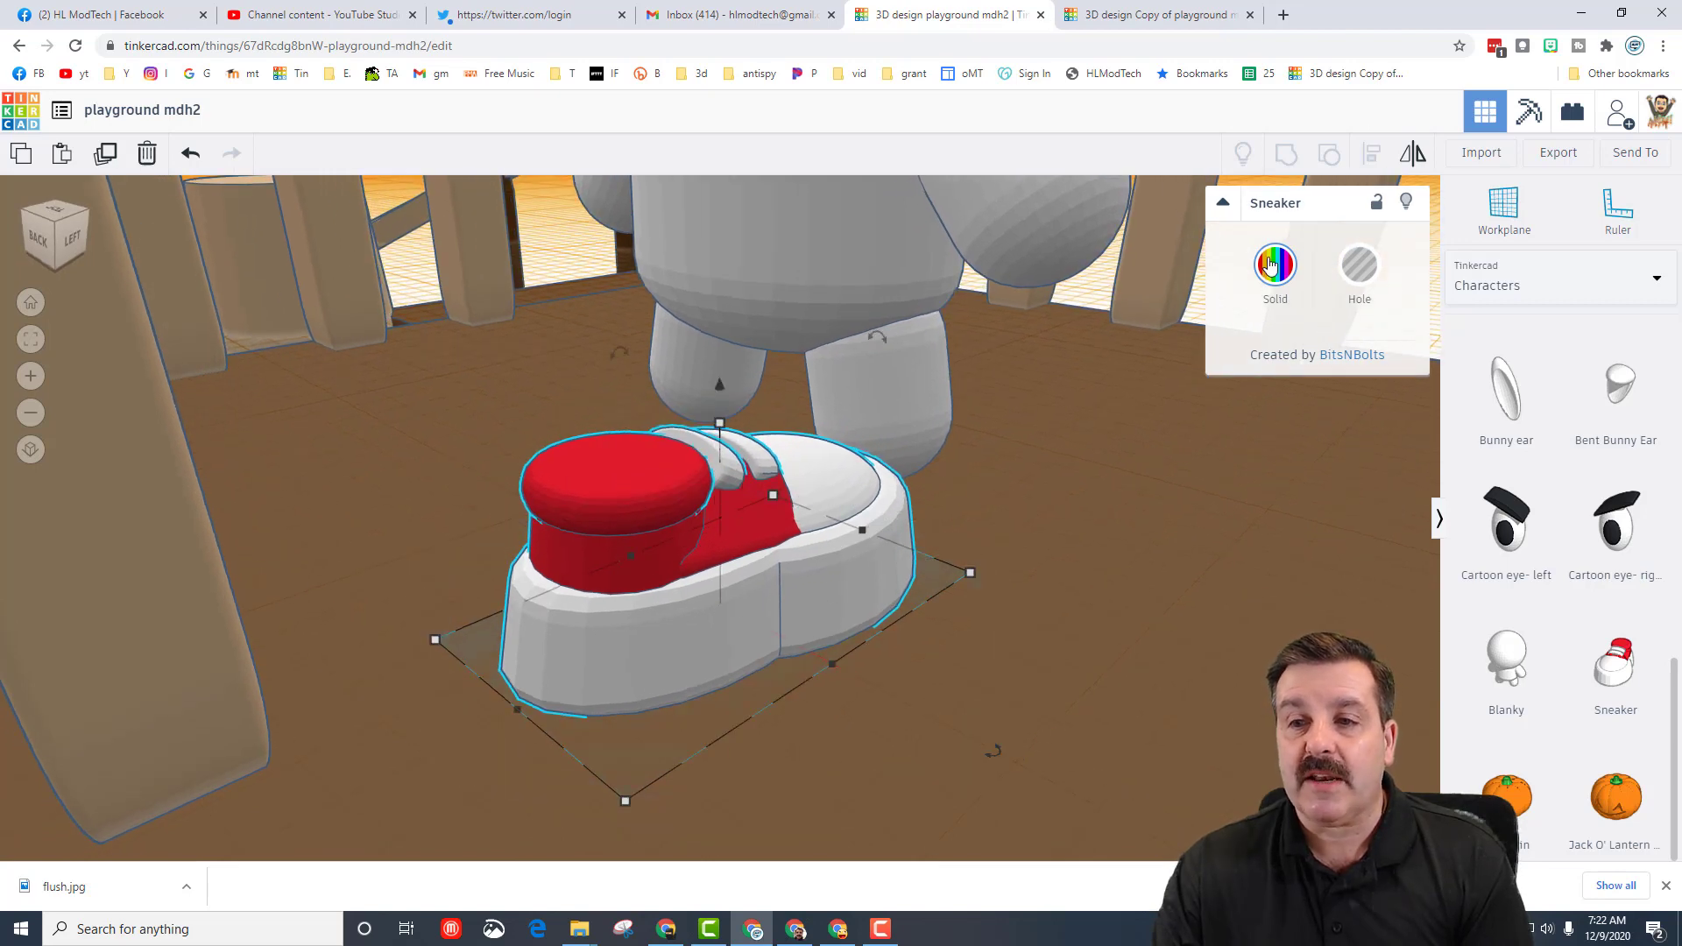
Turn the Sneaker and slide it under Blanky's foot, with the snap grid at 0.5 mm.
{"action": "left_click_drag", "start_coordinate": [875, 678], "coordinate": [876, 683]}
{"action": "left_click_drag", "start_coordinate": [709, 632], "coordinate": [794, 526]}
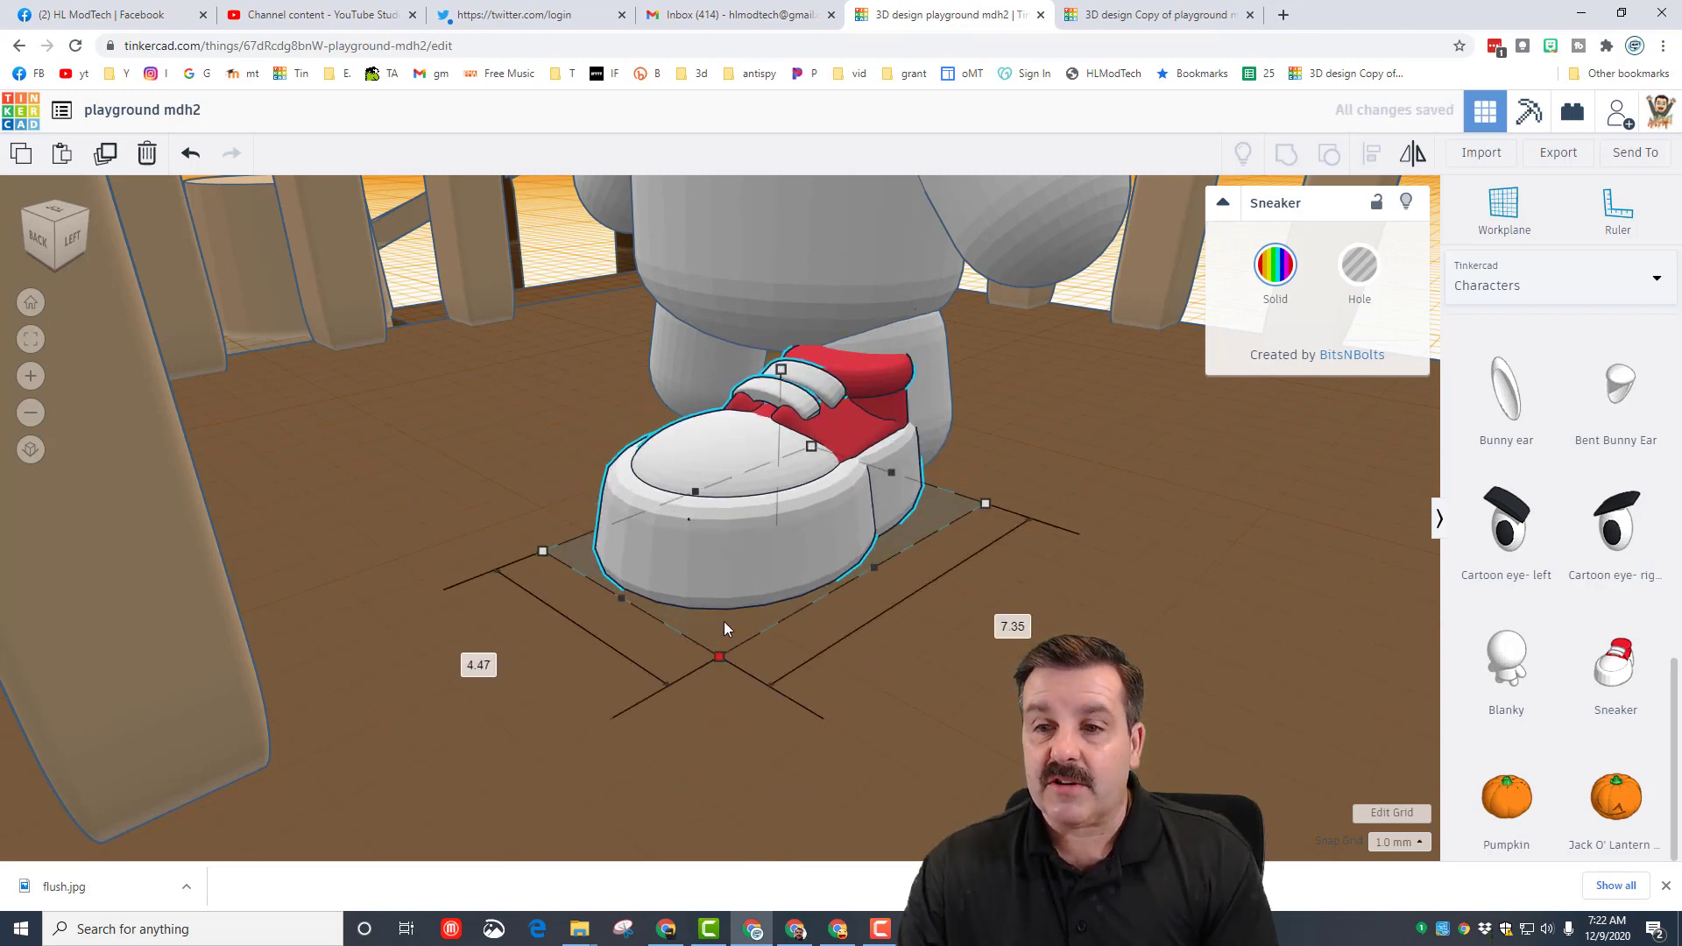
{"action": "left_click_drag", "start_coordinate": [727, 561], "coordinate": [775, 576]}
{"action": "left_click", "coordinate": [1399, 842]}
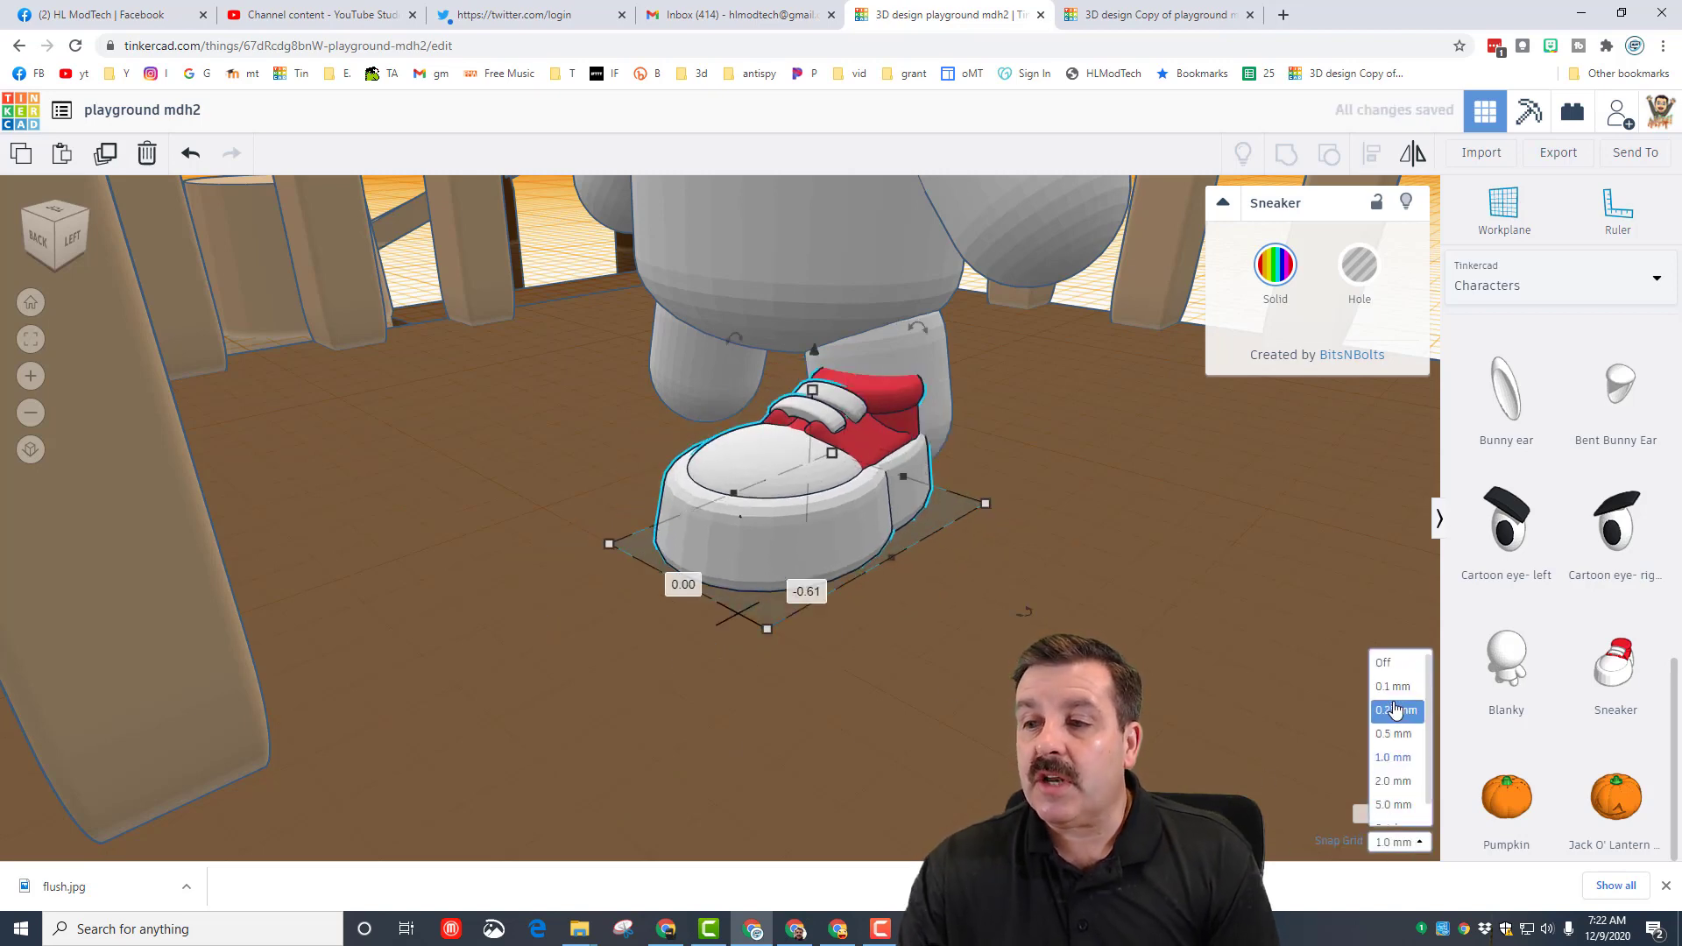
{"action": "left_click", "coordinate": [1393, 733]}
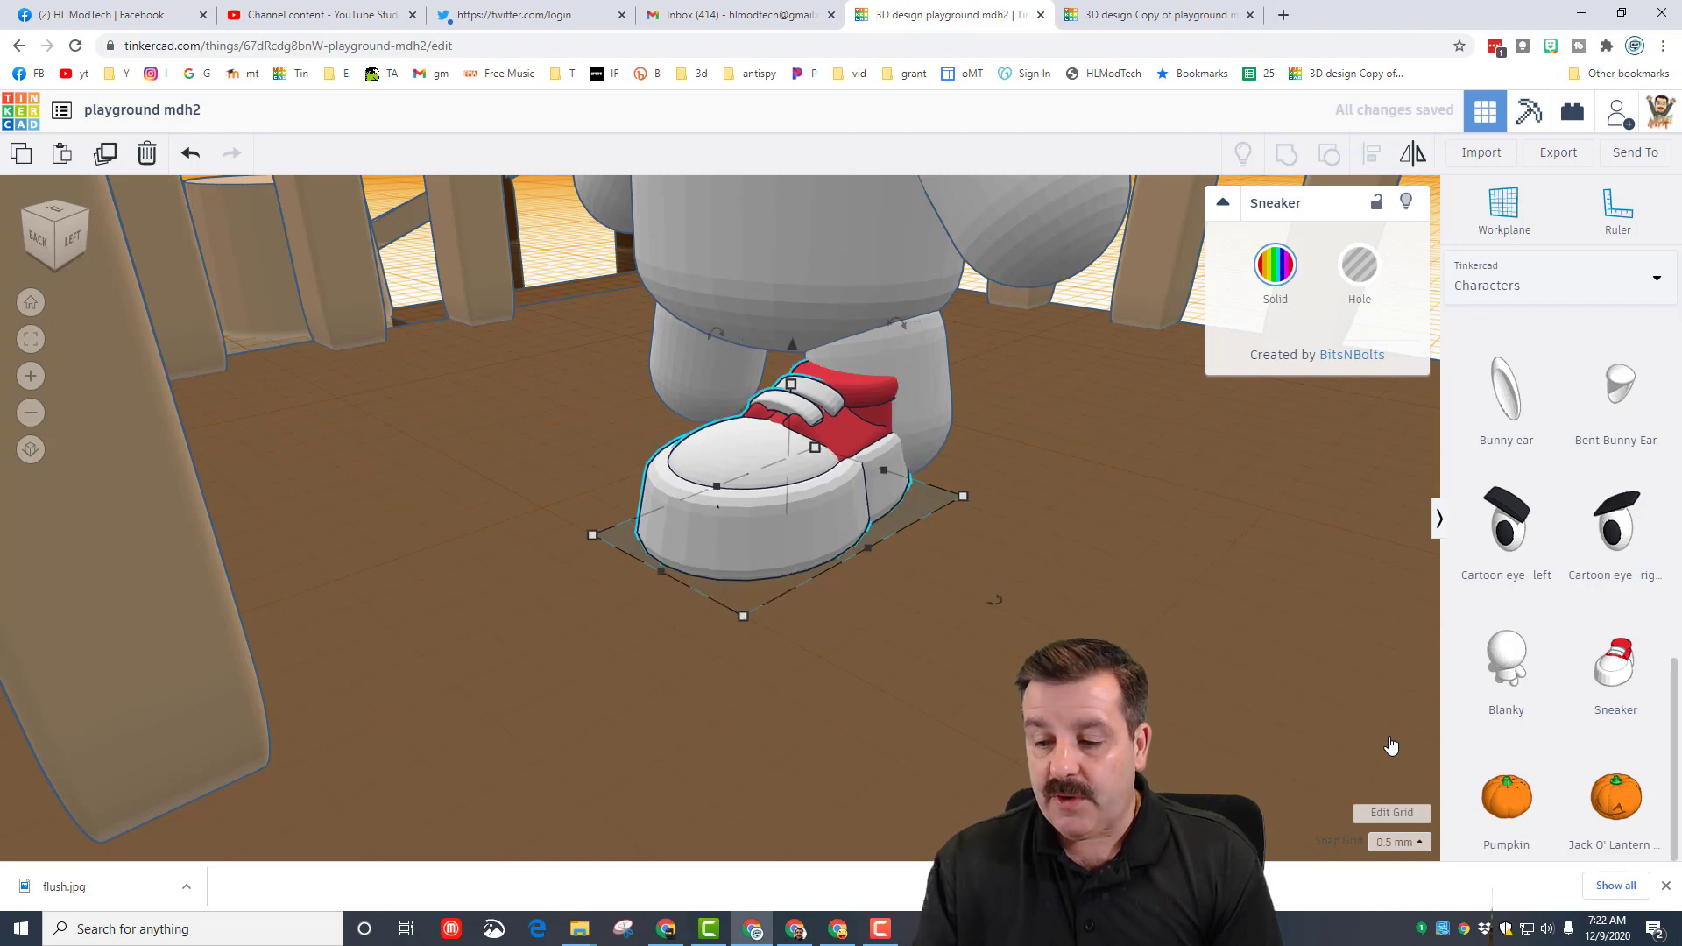
Duplicate the Sneaker and nudge the copy with arrow keys onto Blanky's other foot.
{"action": "key", "text": "ctrl+d"}
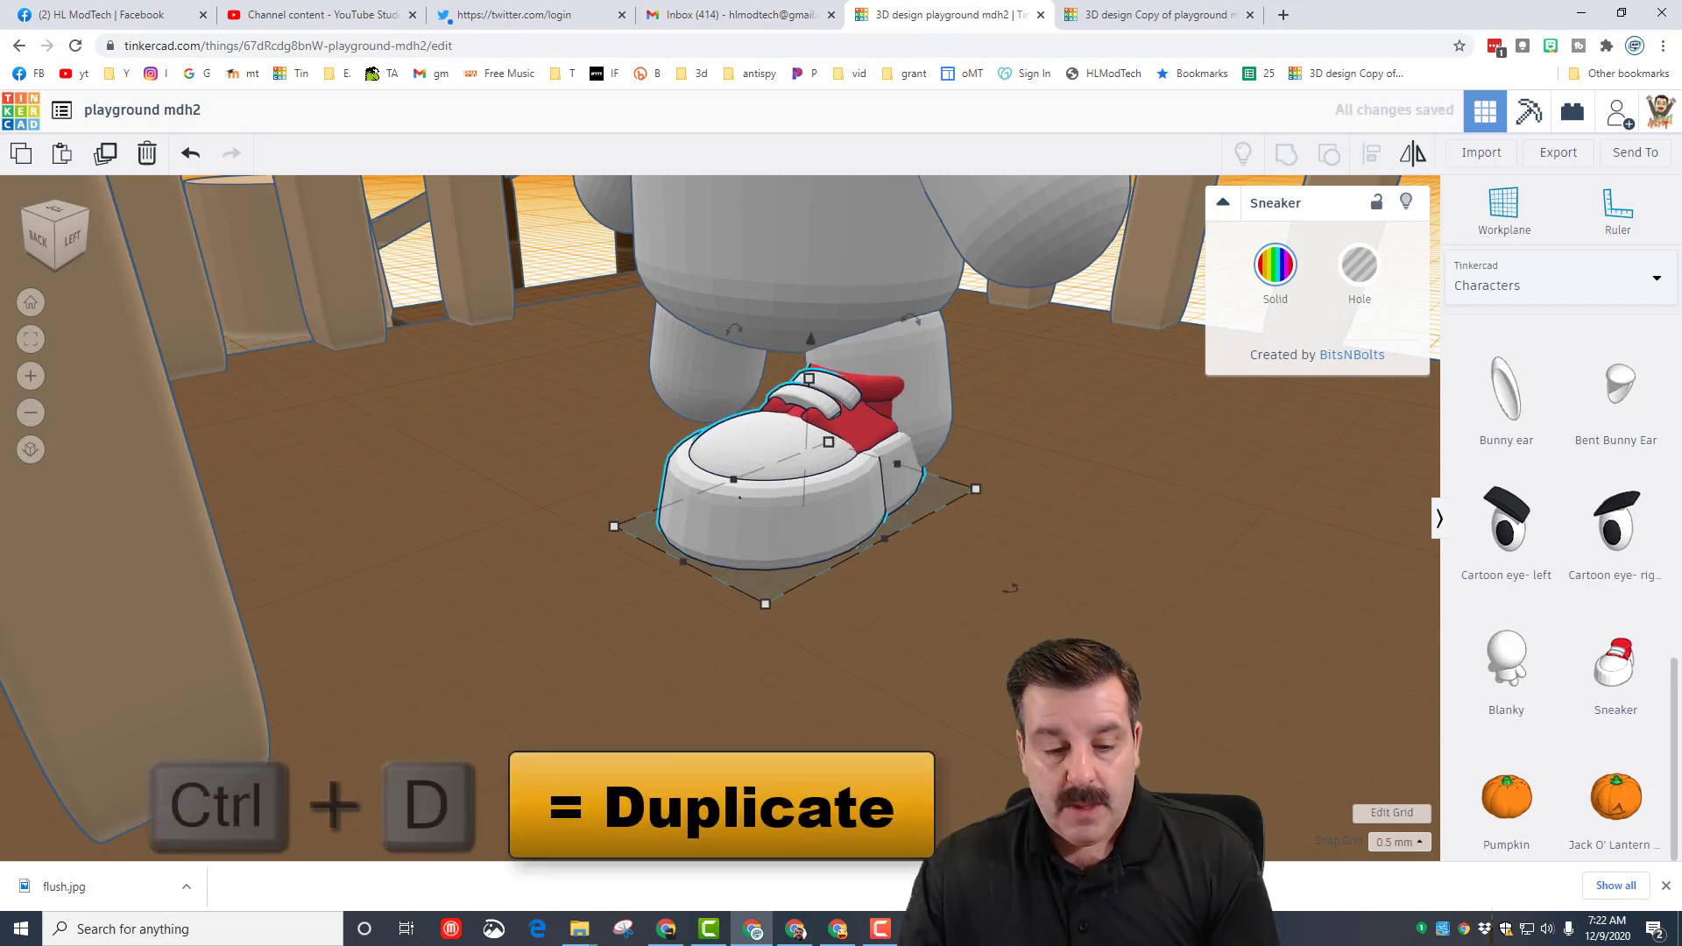
{"action": "key", "text": "Down"}
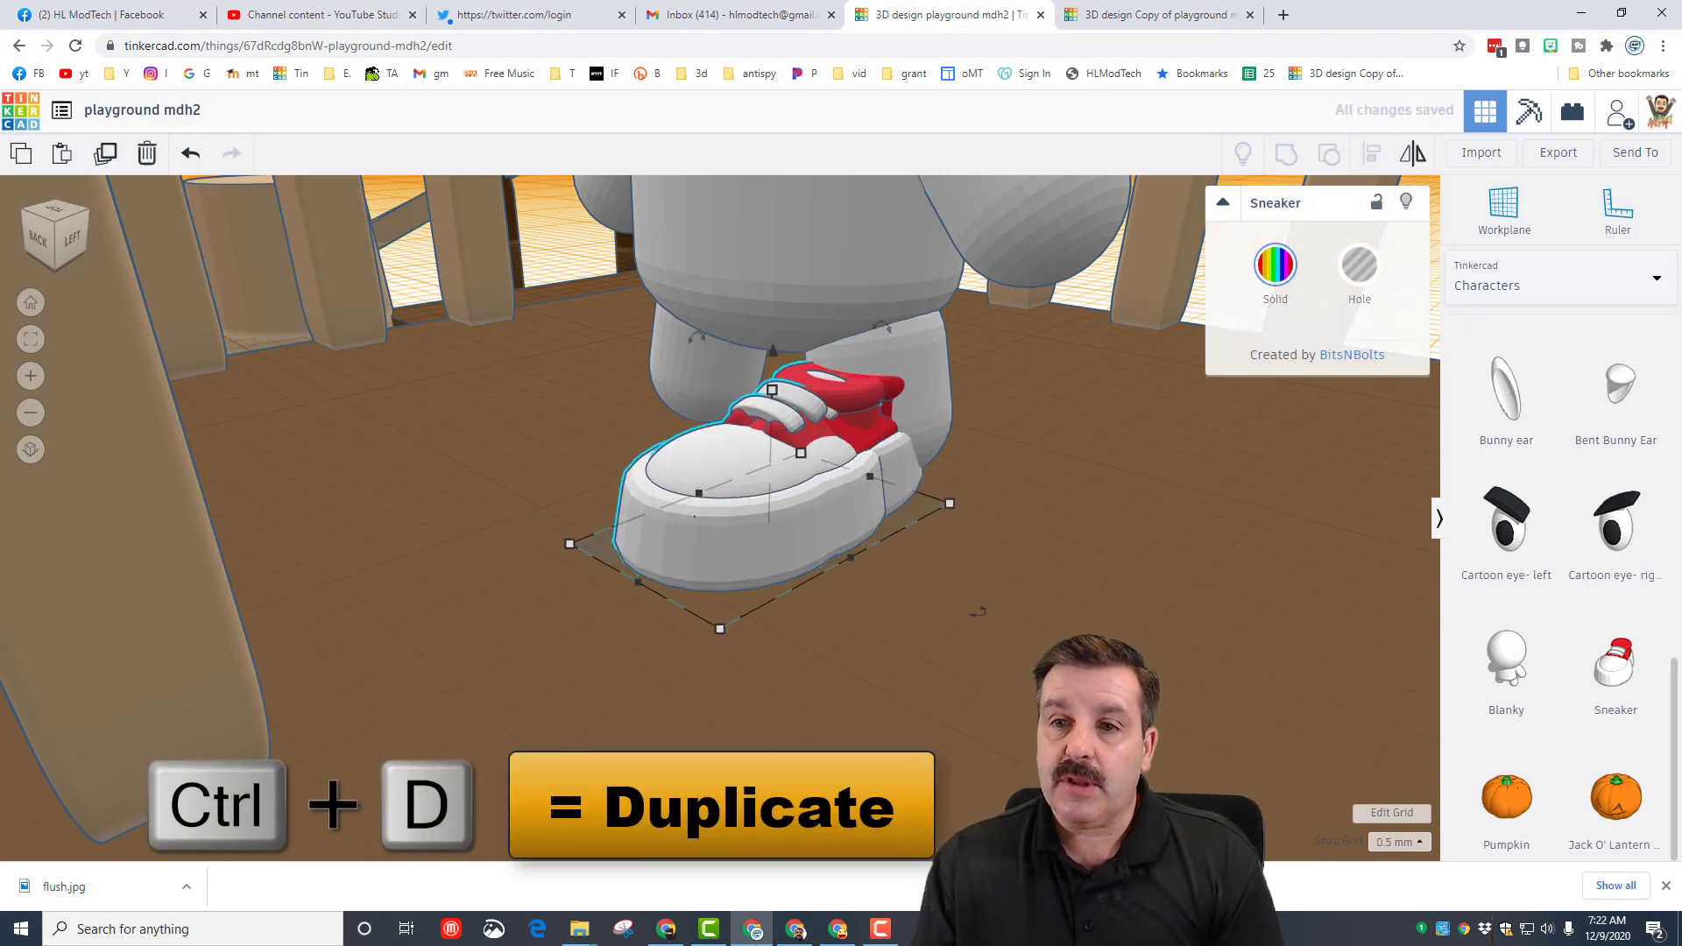
{"action": "key", "text": "Left"}
{"action": "key", "text": "Left"}
{"action": "key", "text": "Left"}
{"action": "key", "text": "Left"}
{"action": "key", "text": "Left"}
{"action": "key", "text": "Left"}
{"action": "key", "text": "Left"}
{"action": "key", "text": "Left"}
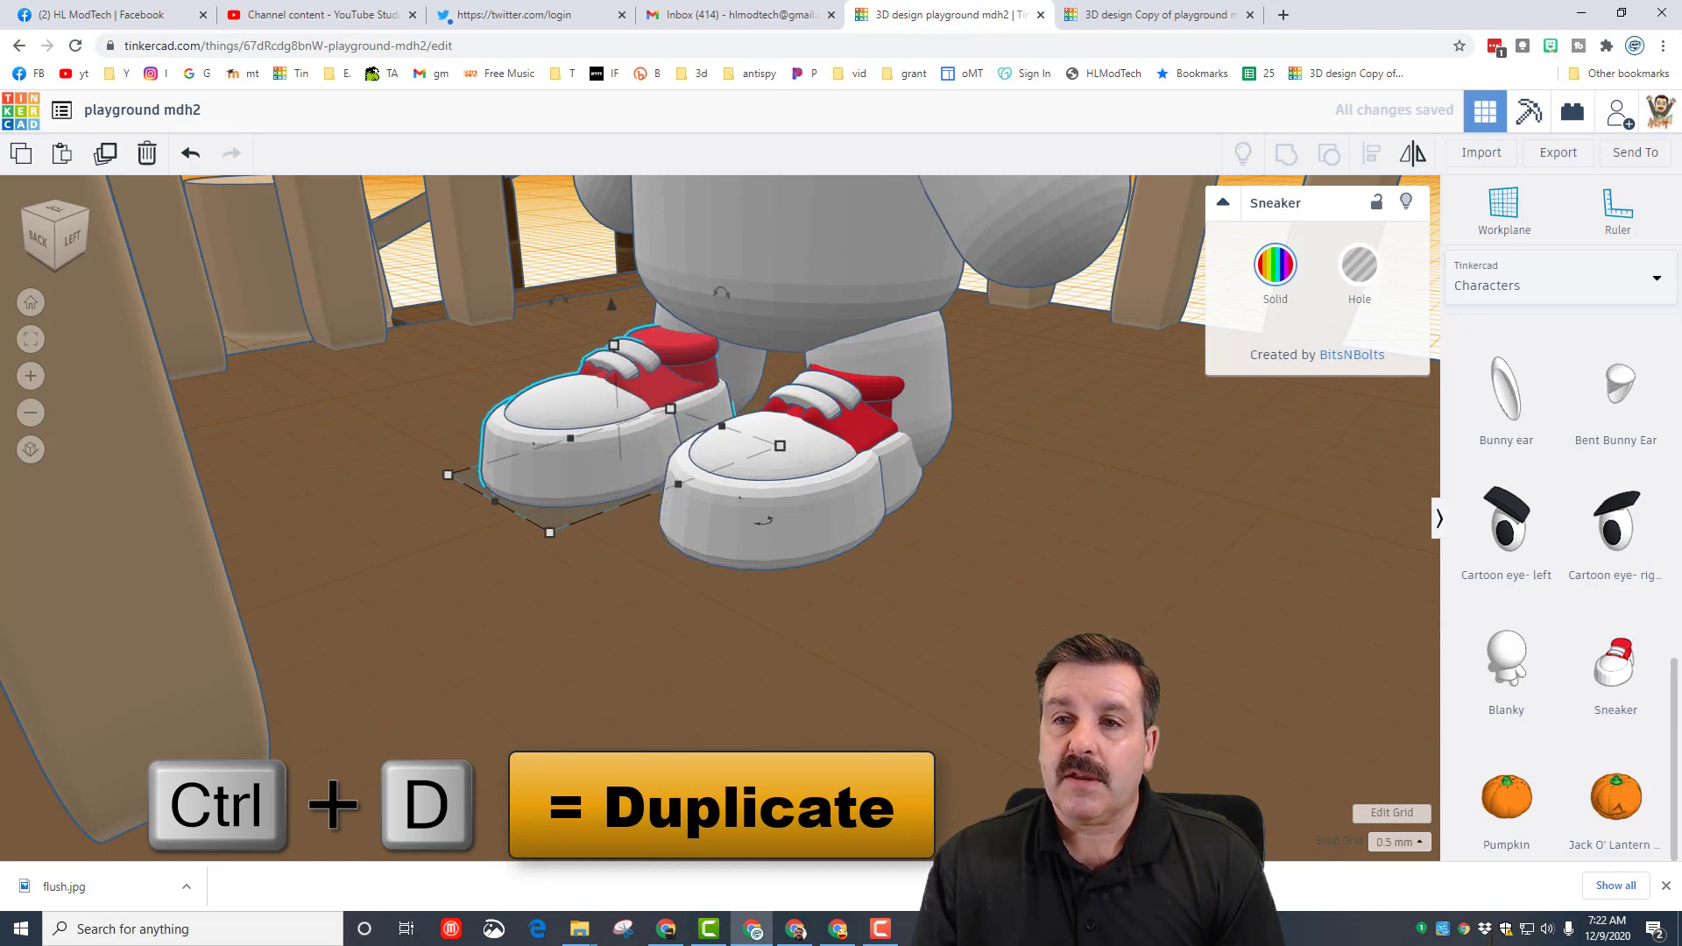
{"action": "key", "text": "Up"}
{"action": "key", "text": "Up"}
{"action": "key", "text": "Up"}
{"action": "key", "text": "Up"}
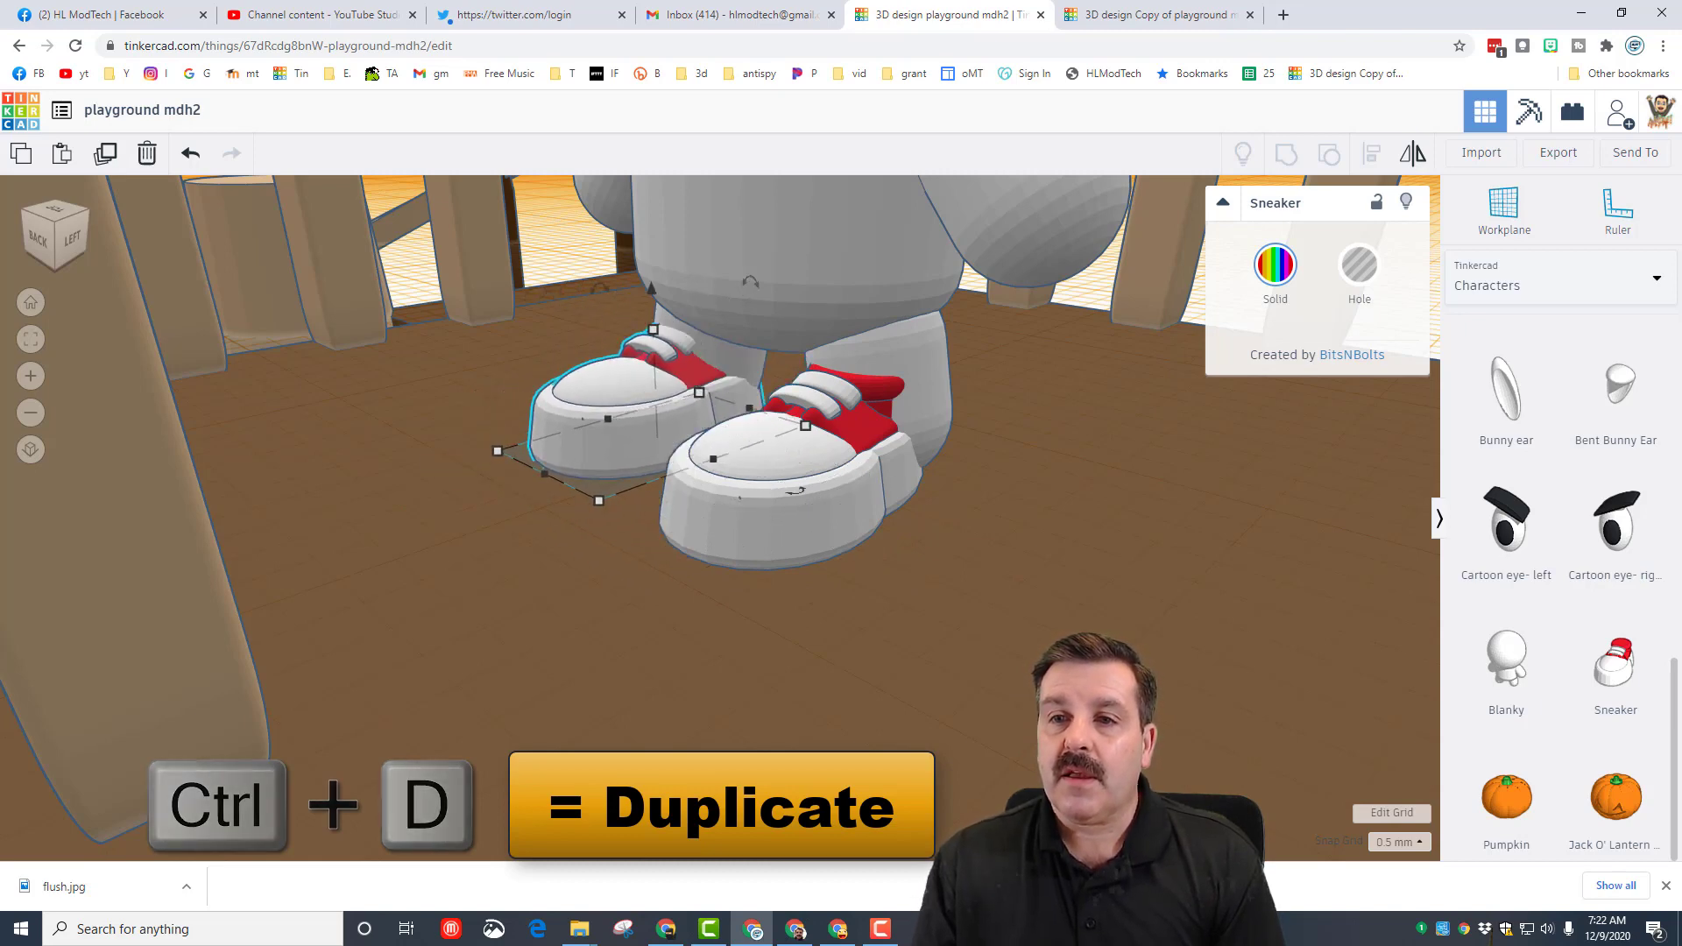
{"action": "key", "text": "Left"}
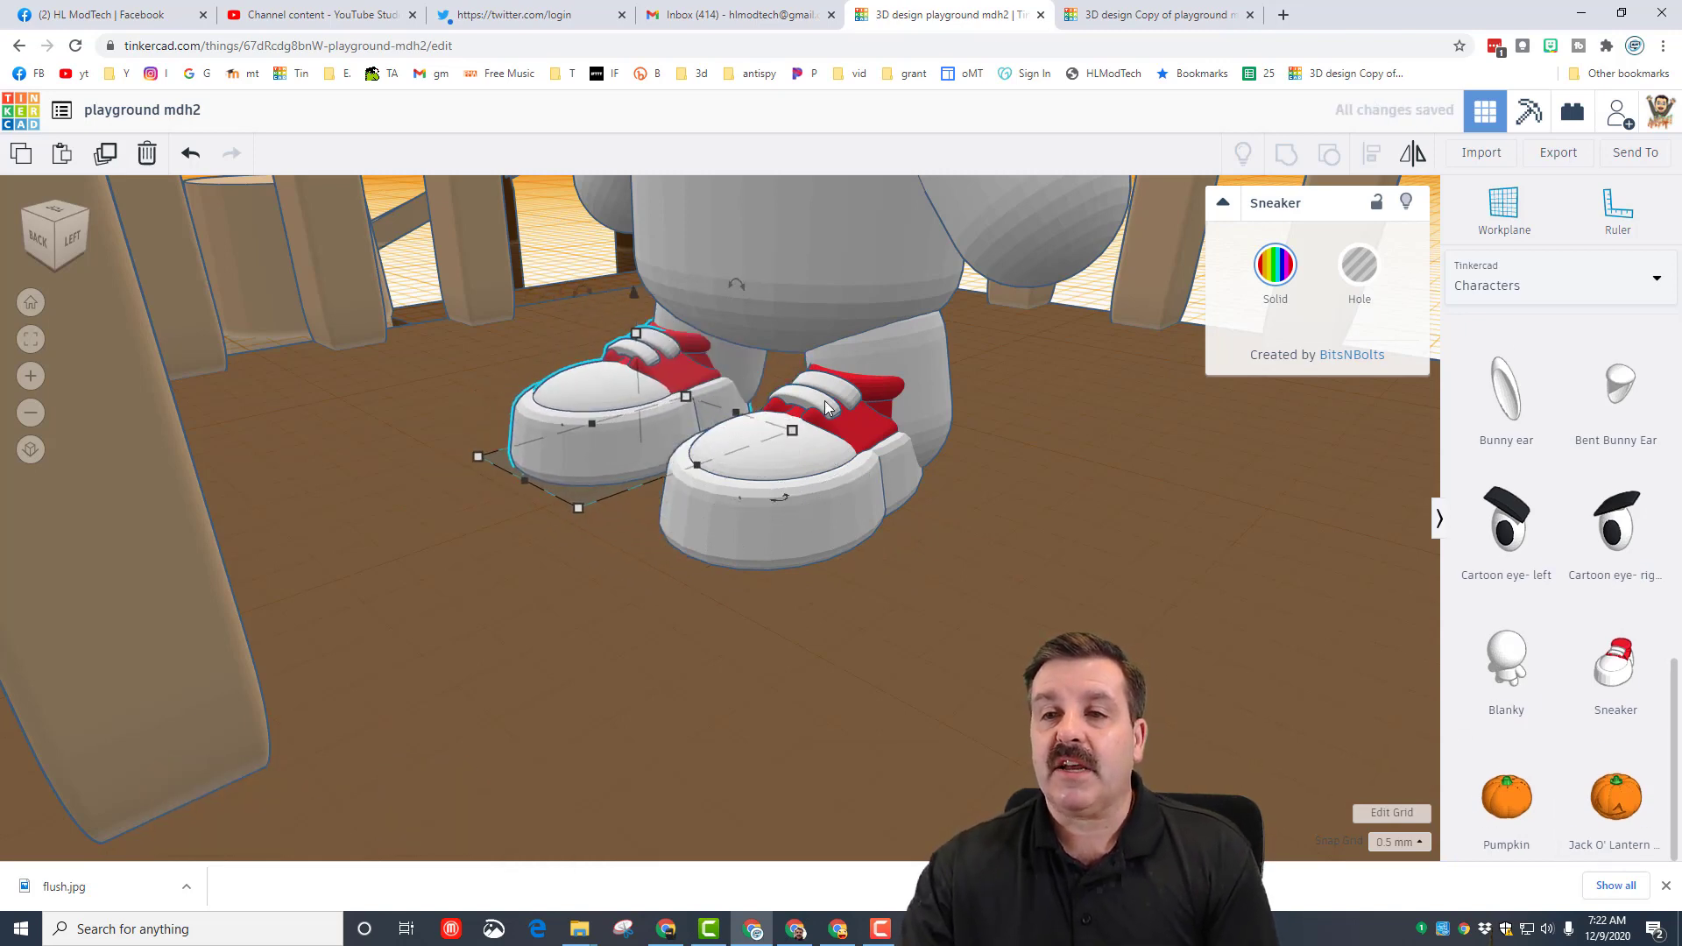
Raise Blanky's body twice with Ctrl+Up so both feet sit in the sneakers.
{"action": "scroll", "coordinate": [824, 399], "scroll_direction": "down", "scroll_amount": 4}
{"action": "left_click", "coordinate": [769, 287]}
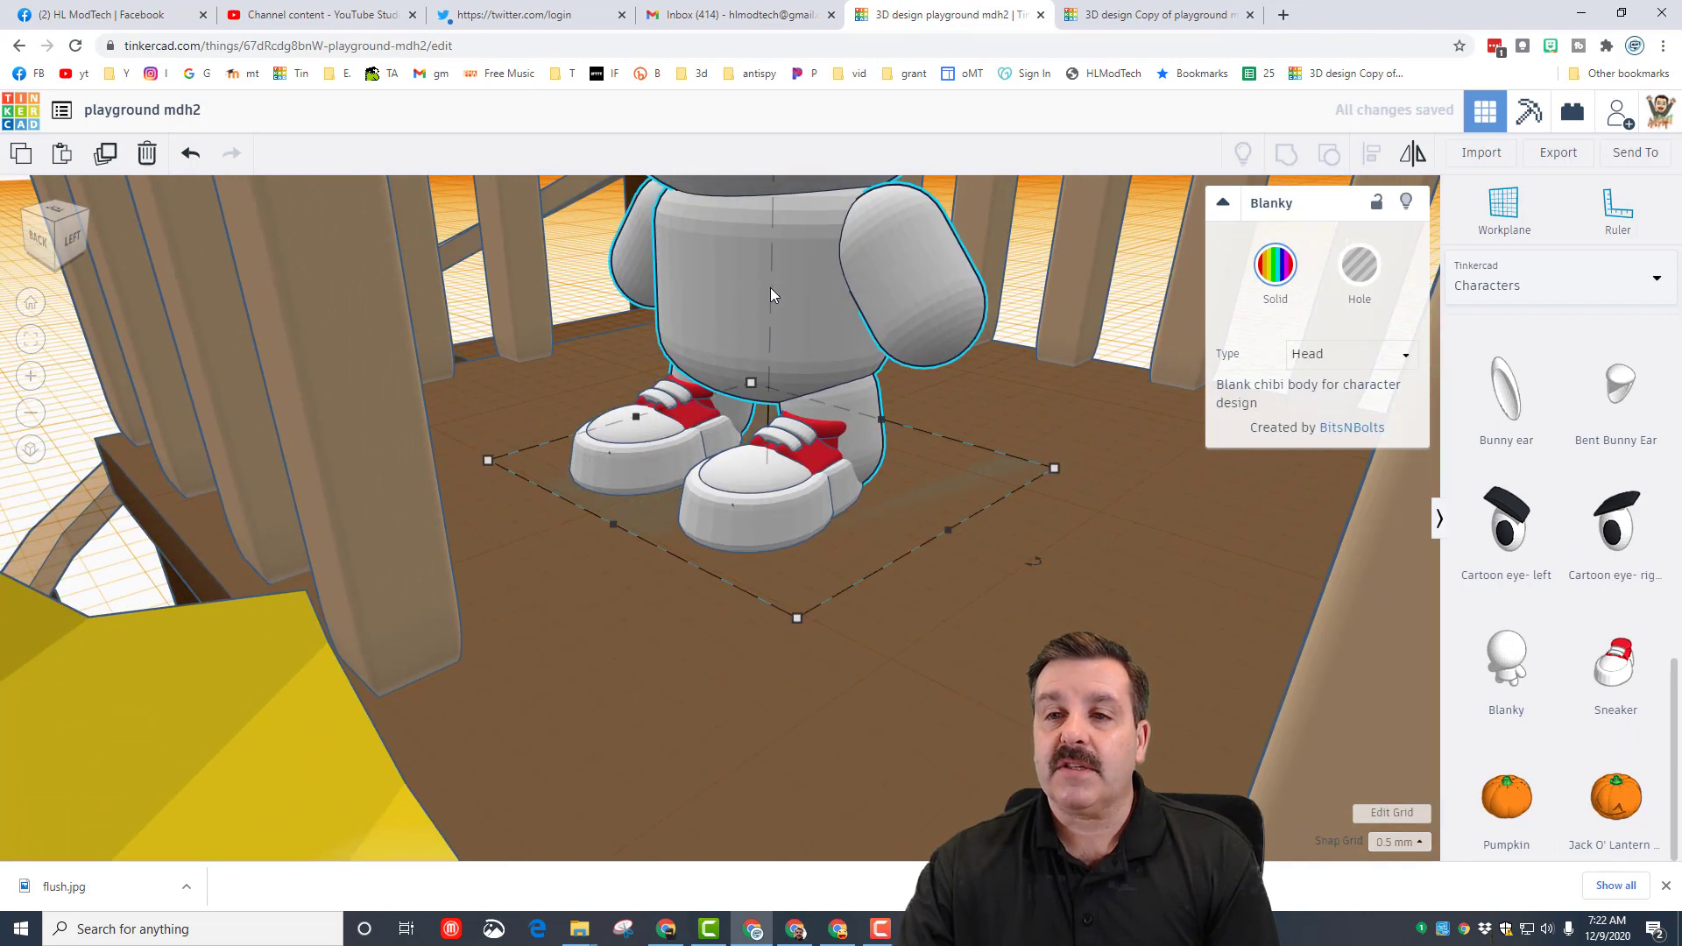
{"action": "key", "text": "ctrl+Up"}
{"action": "key", "text": "ctrl+Up"}
{"action": "key", "text": "ctrl+Up"}
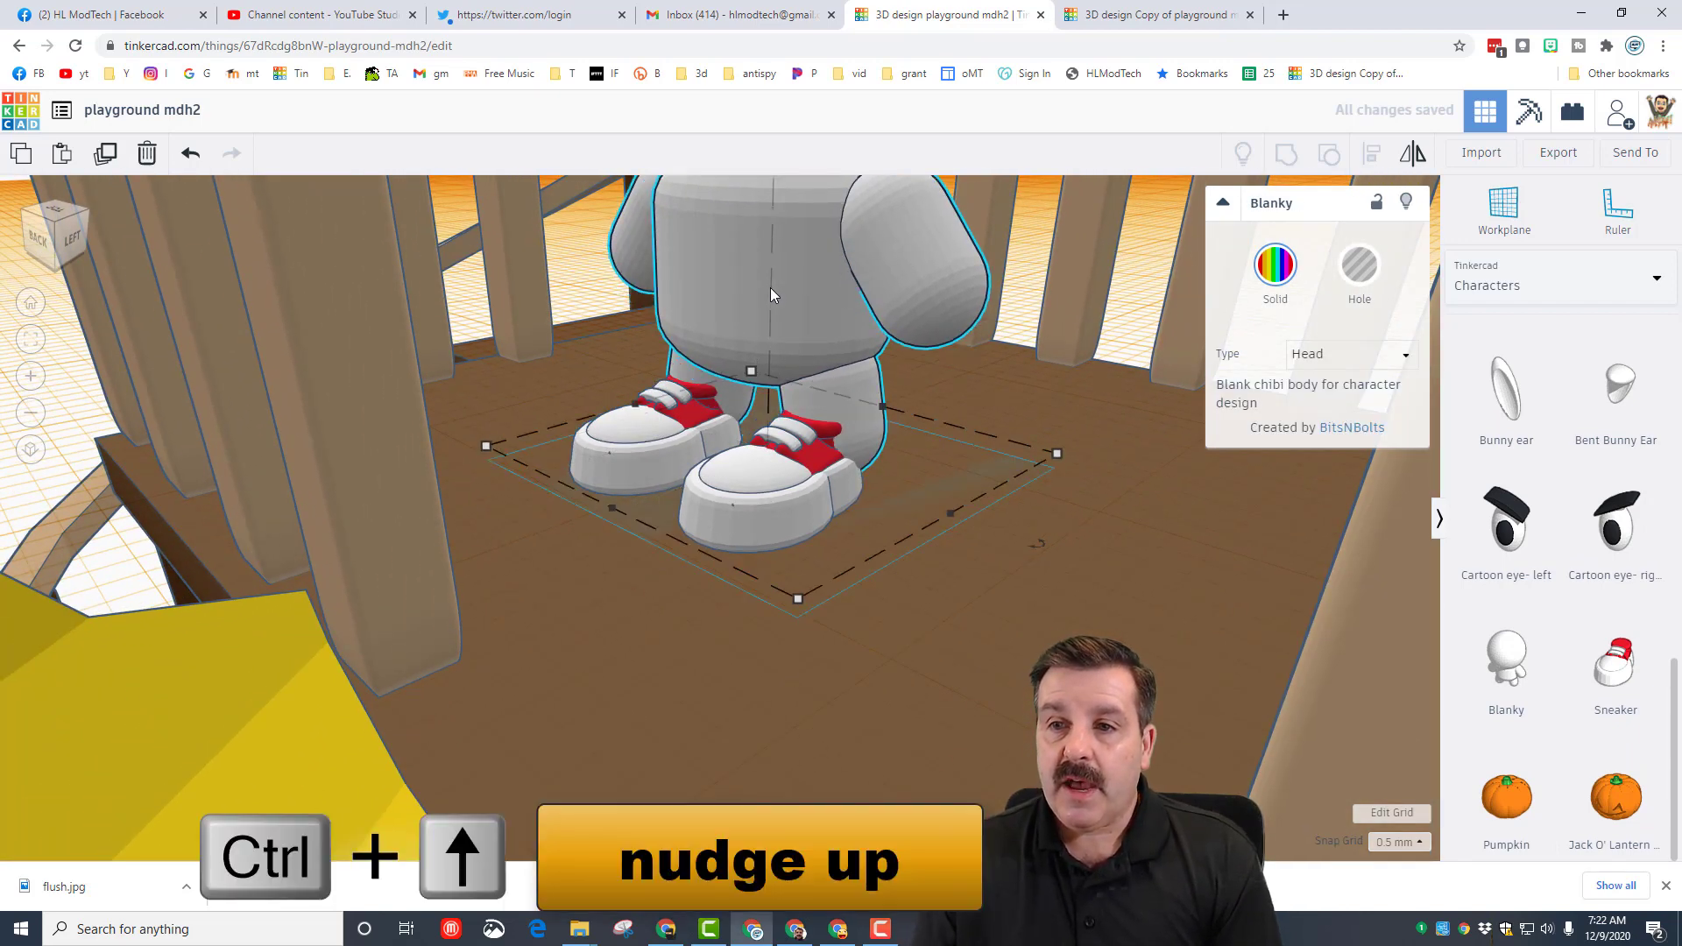
{"action": "key", "text": "ctrl+Up"}
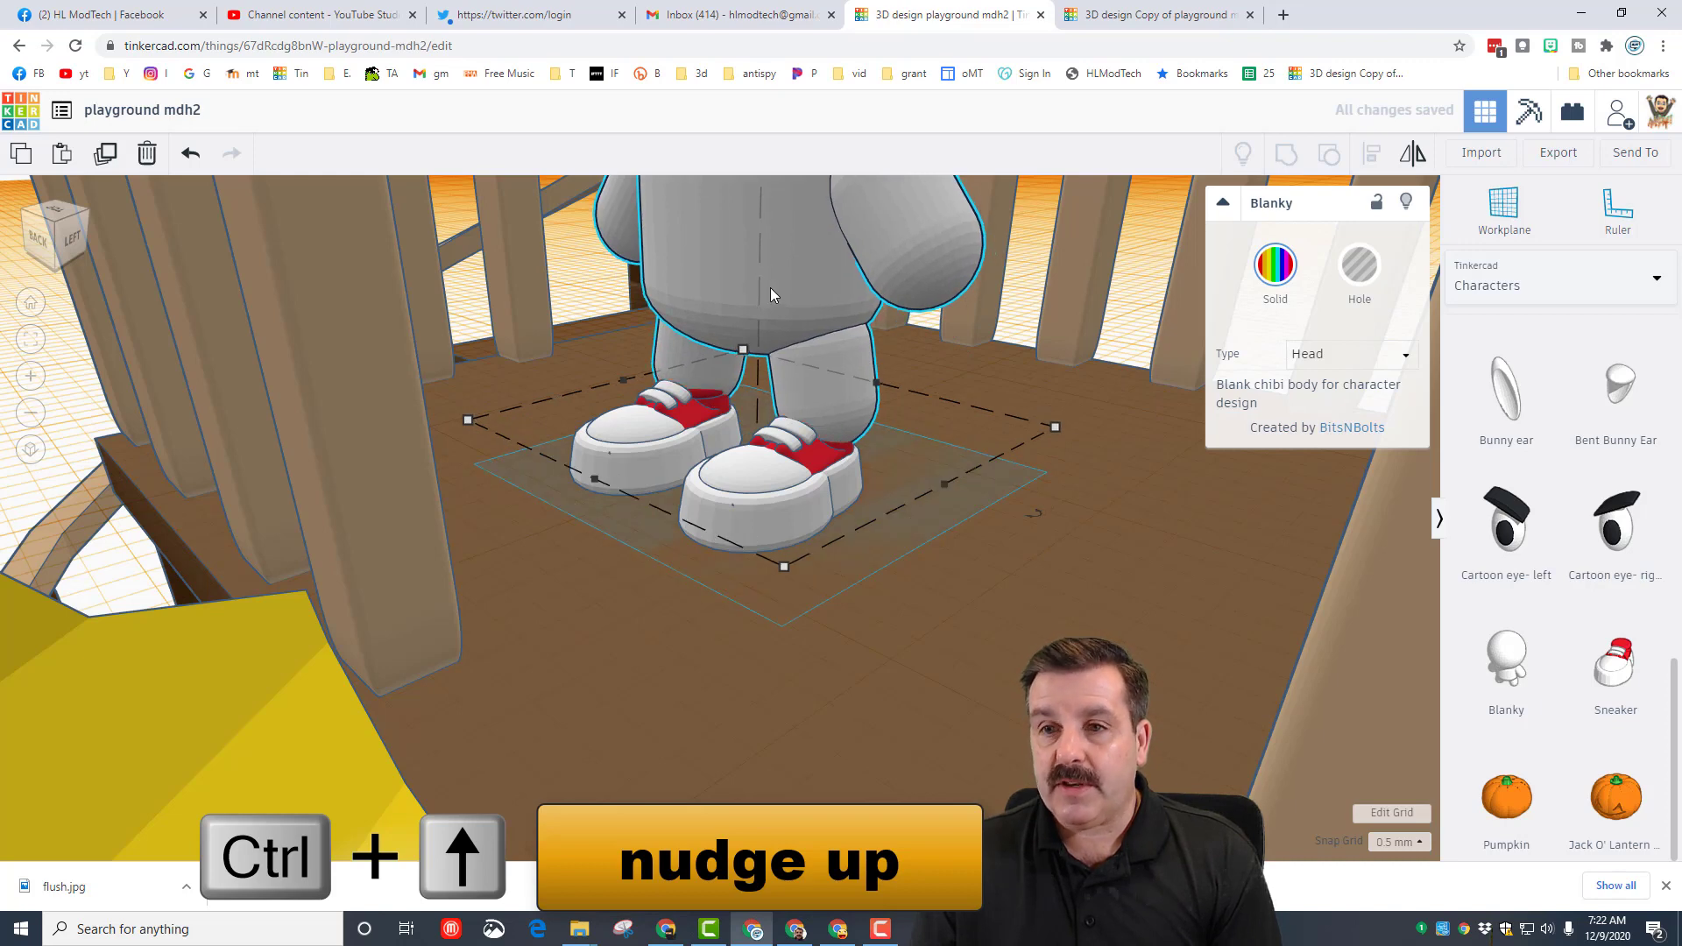
{"action": "right_click_drag", "start_coordinate": [930, 300], "coordinate": [925, 394]}
{"action": "scroll", "coordinate": [734, 394], "scroll_direction": "down", "scroll_amount": 2}
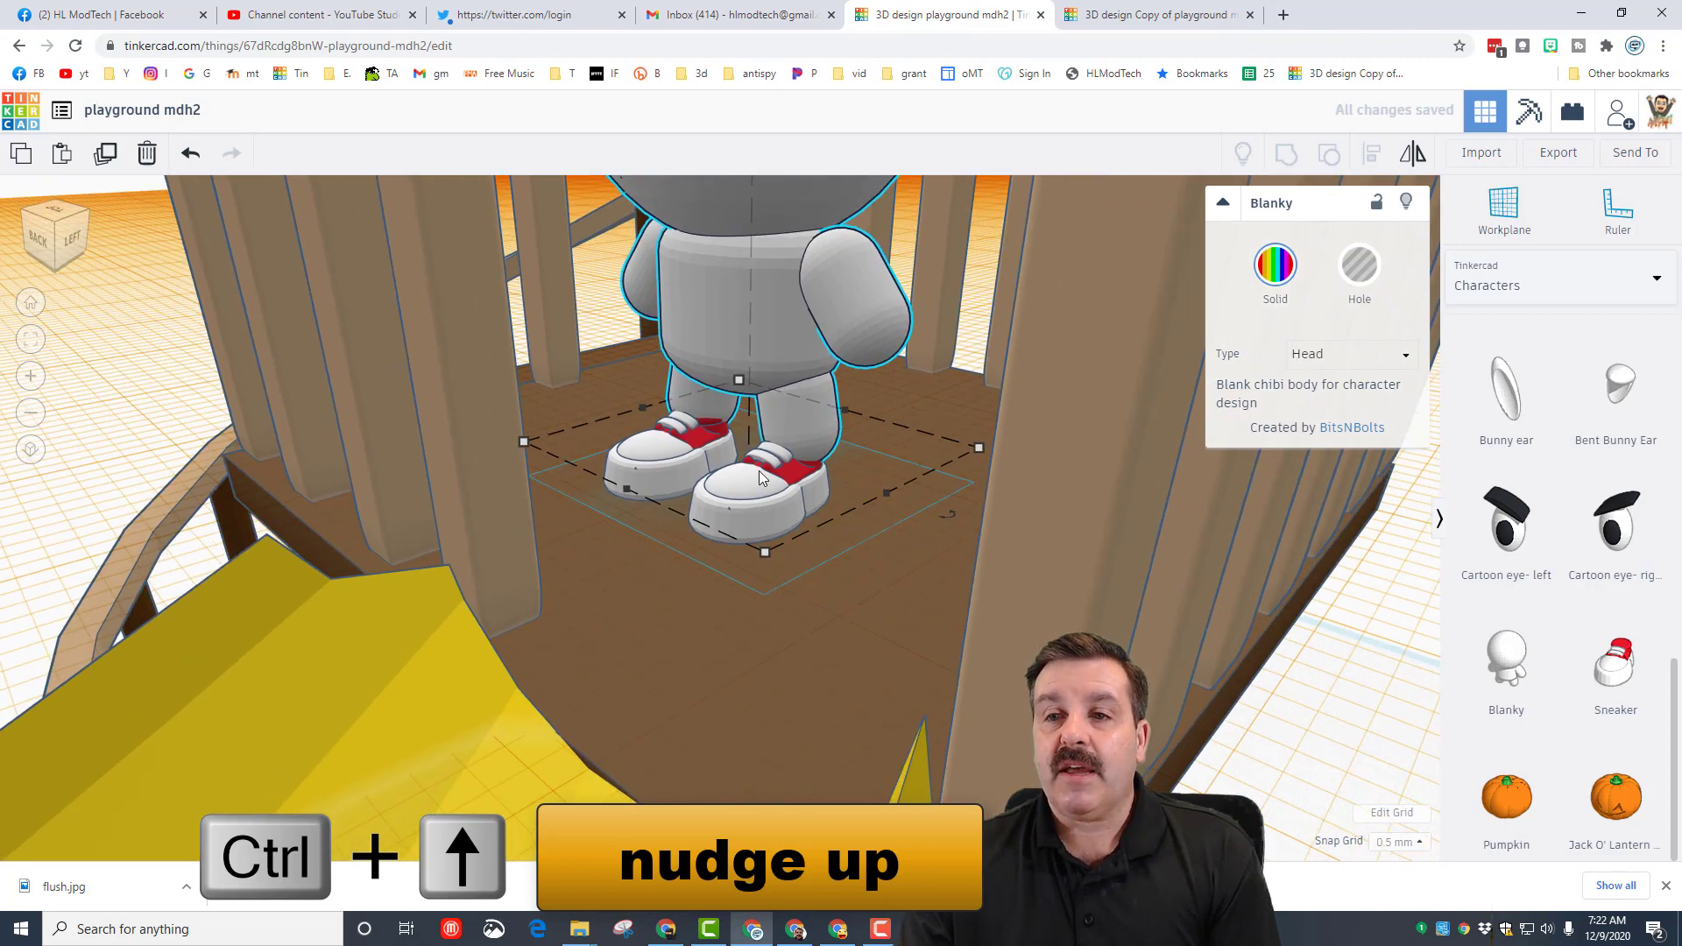
Group Blanky with both sneakers, then check the grouped figure inside the railed platform.
{"action": "left_click", "coordinate": [734, 506]}
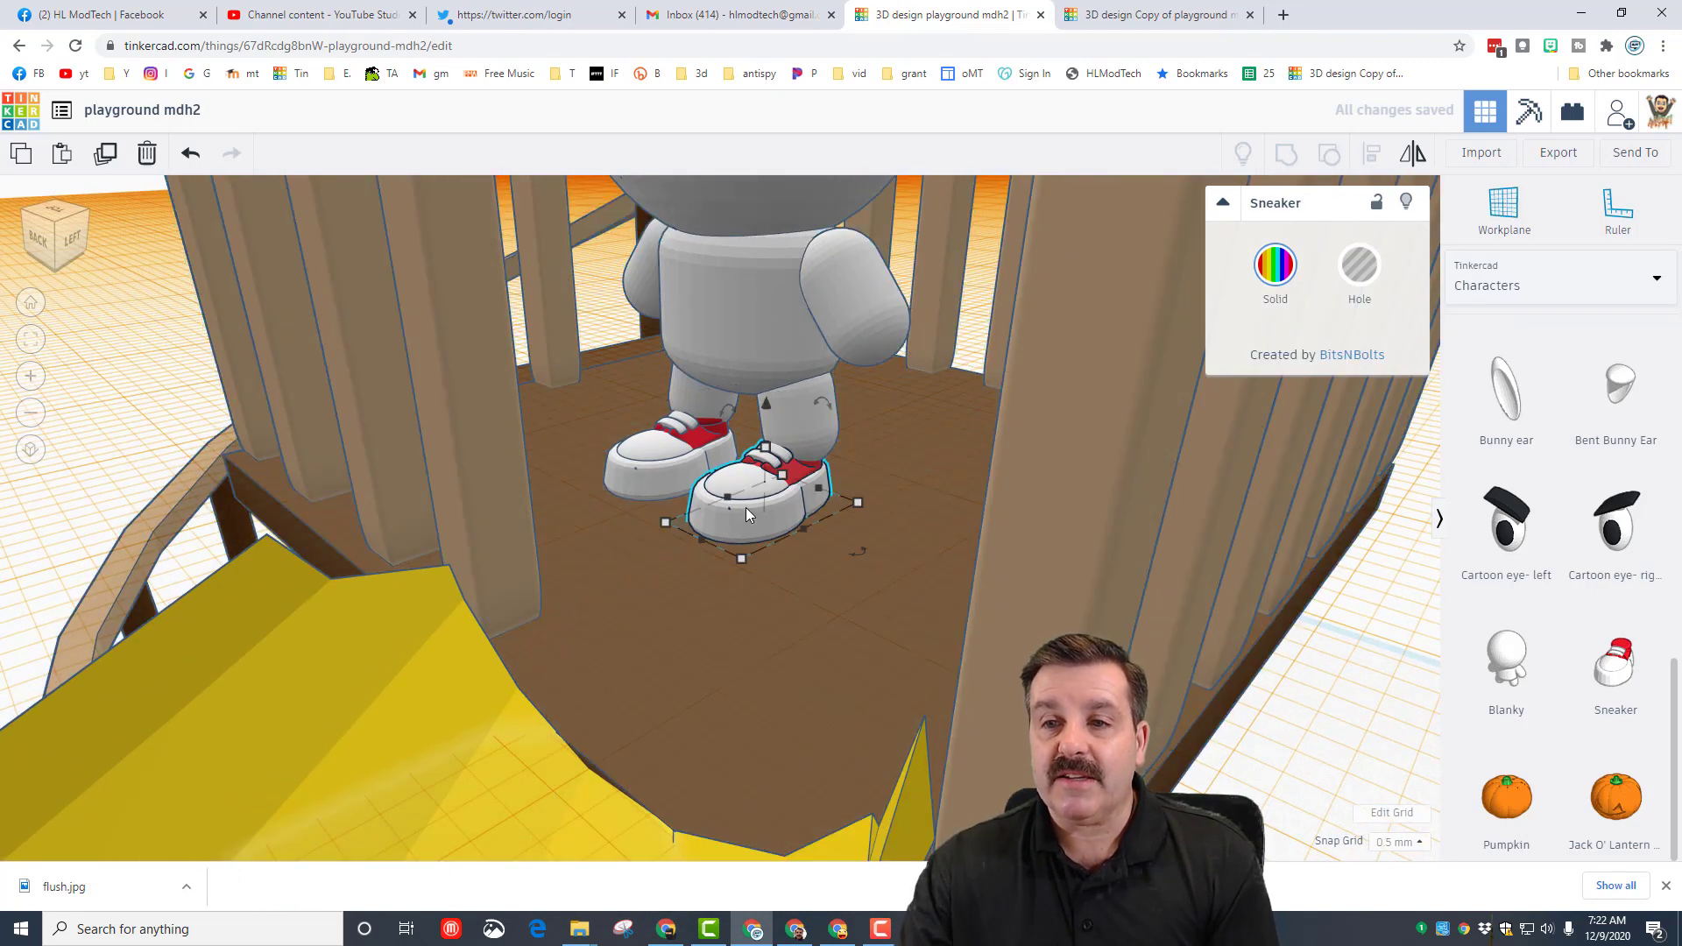
{"action": "left_click", "coordinate": [659, 466], "text": "shift"}
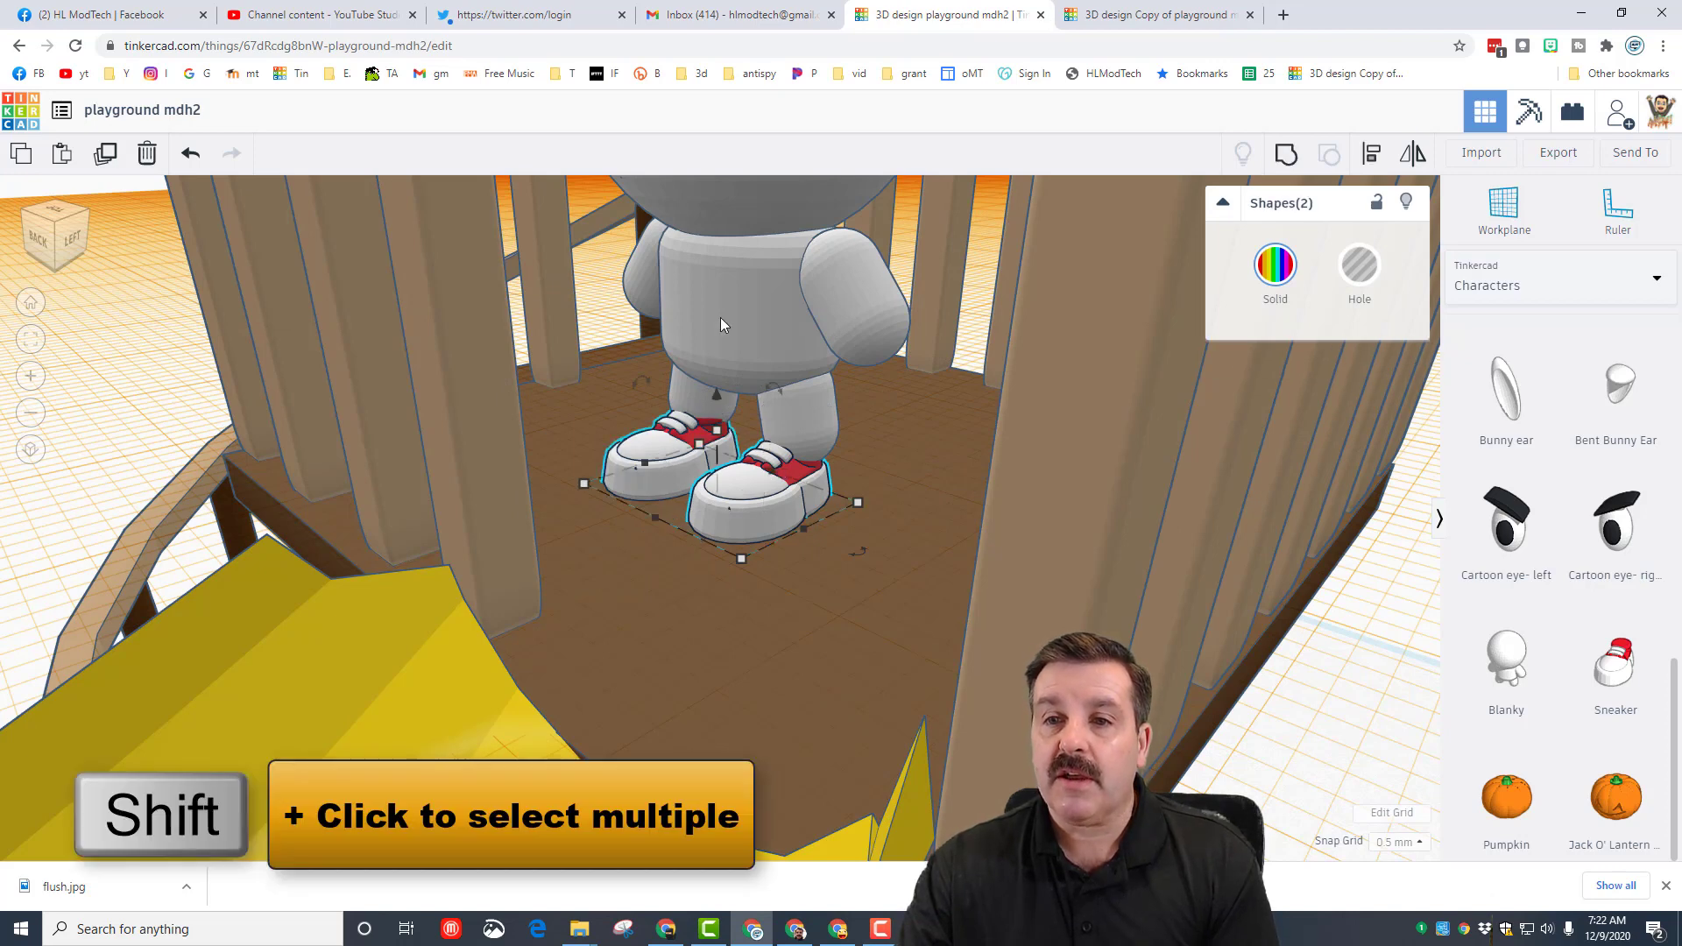
{"action": "left_click", "coordinate": [722, 326], "text": "shift"}
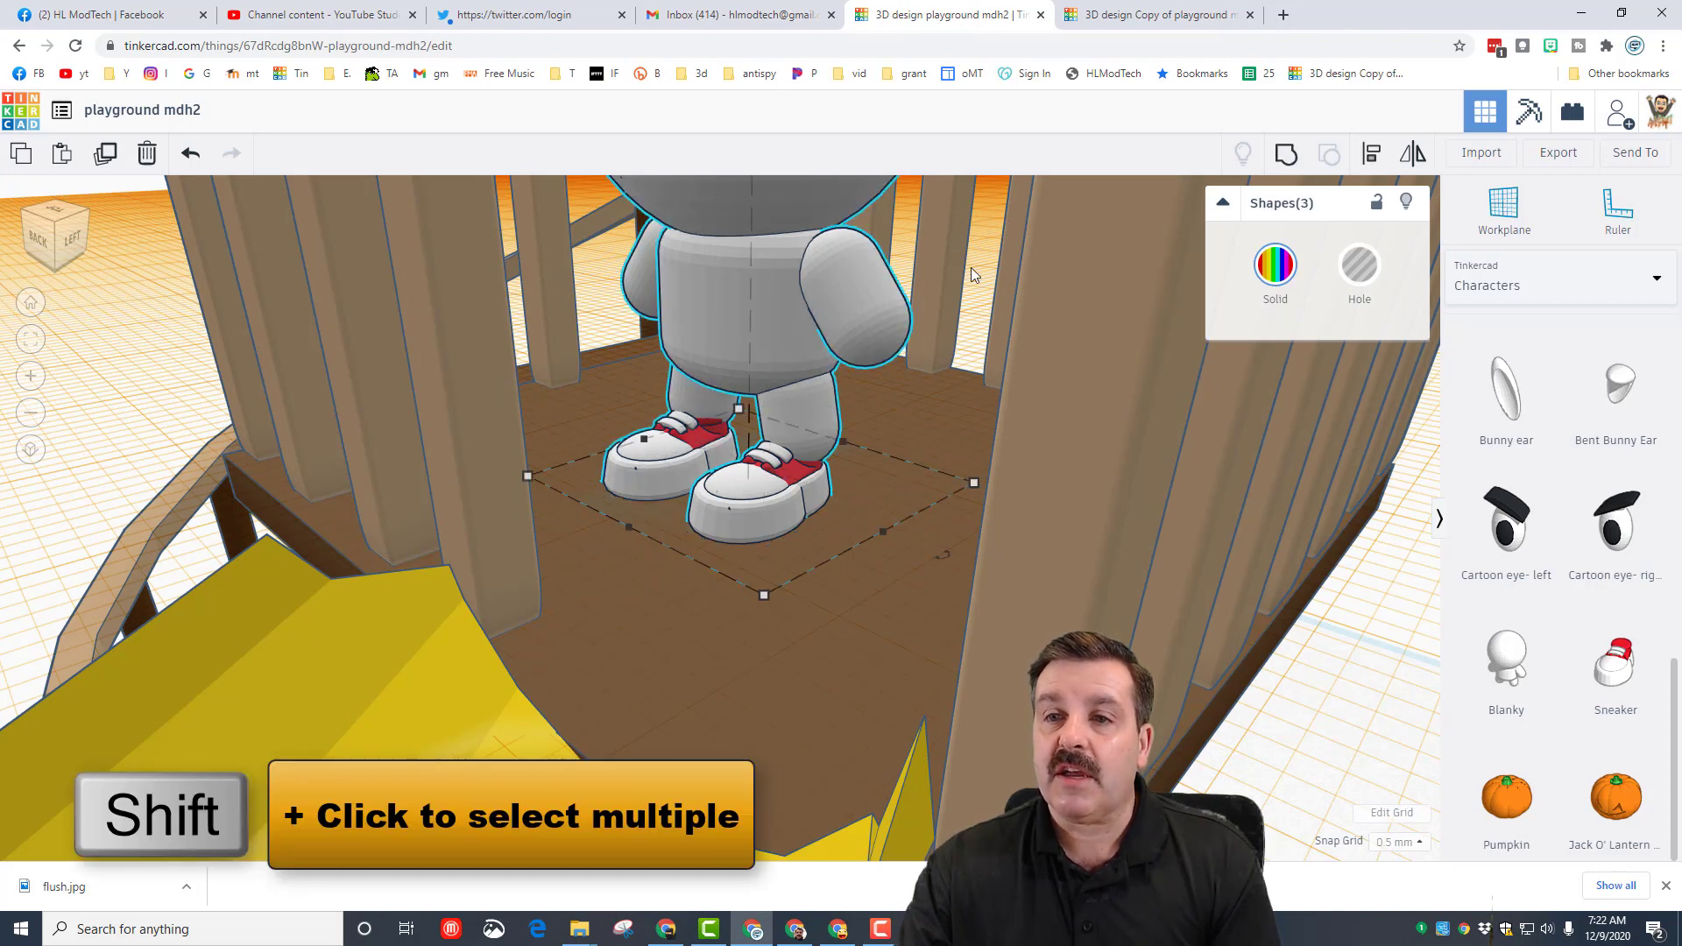
{"action": "left_click", "coordinate": [1286, 153]}
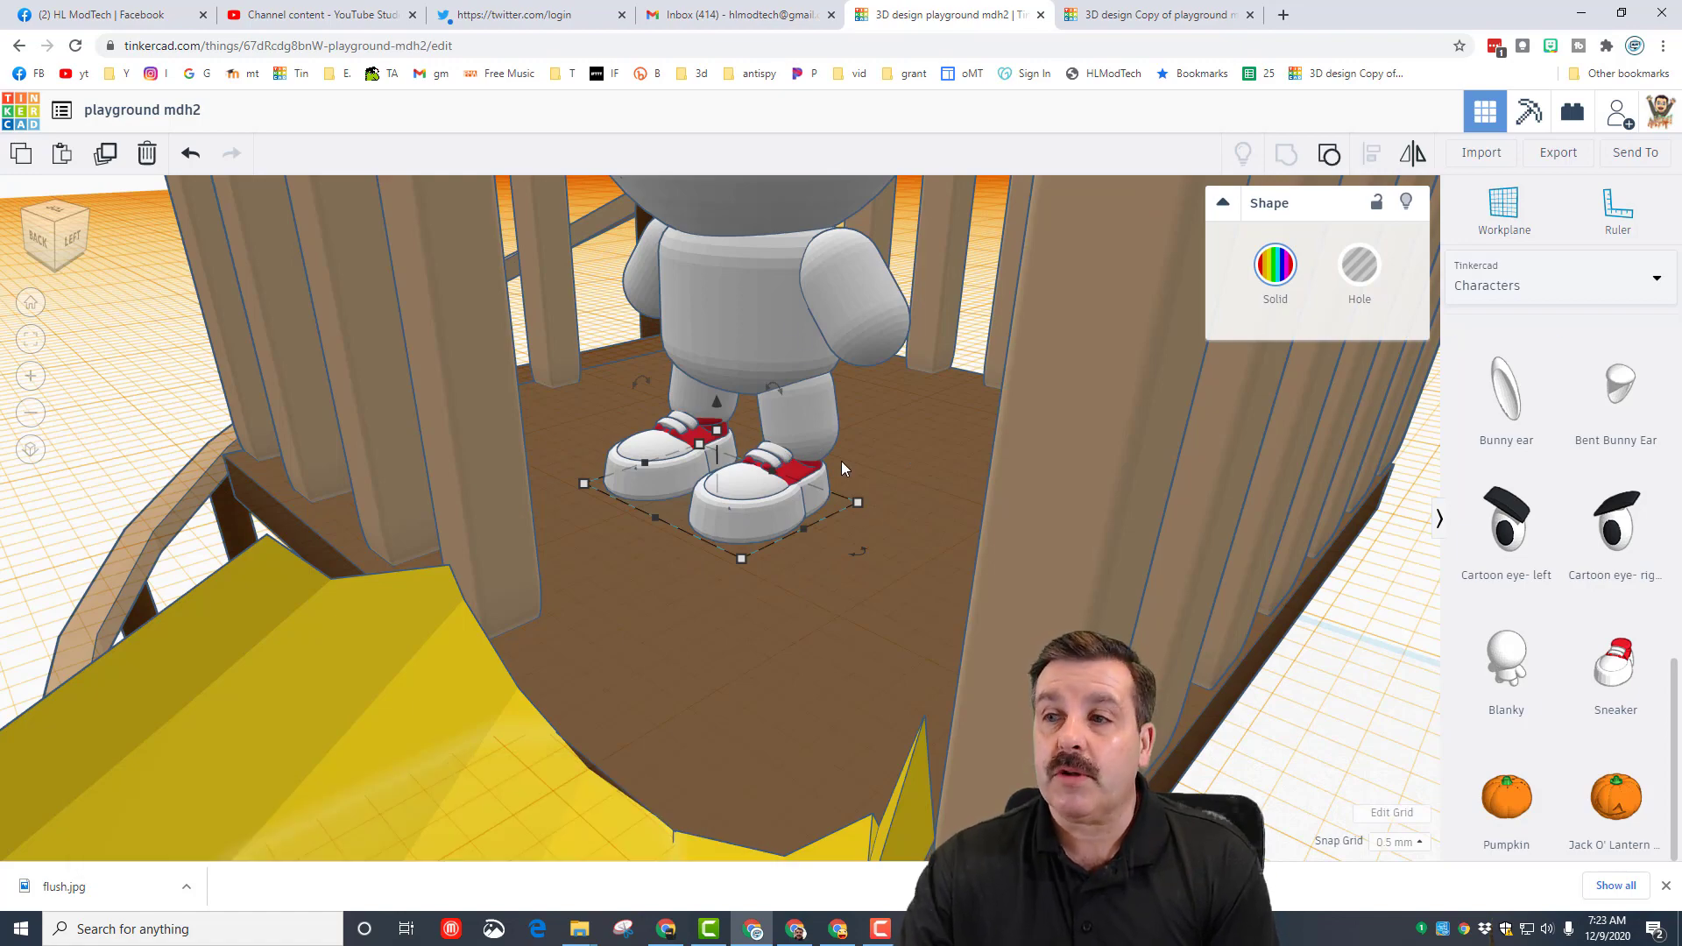
{"action": "scroll", "coordinate": [840, 429], "scroll_direction": "down", "scroll_amount": 2}
{"action": "right_click_drag", "start_coordinate": [847, 375], "coordinate": [847, 456]}
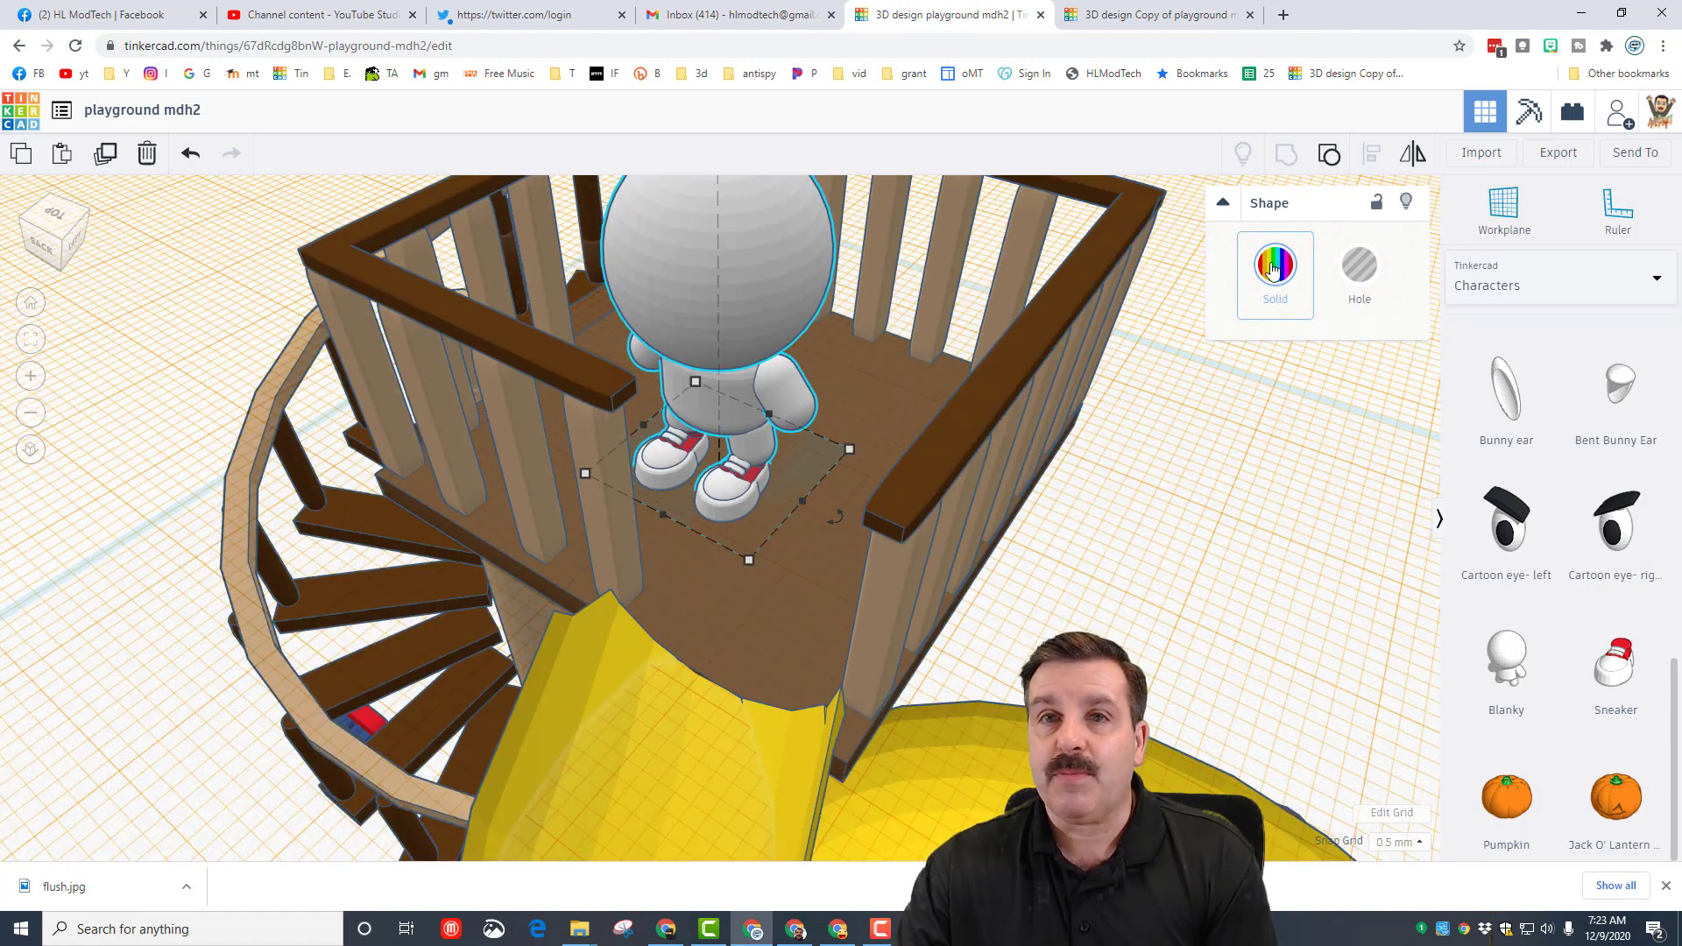
{"action": "right_click_drag", "start_coordinate": [464, 396], "coordinate": [475, 419]}
{"action": "scroll", "coordinate": [474, 419], "scroll_direction": "down", "scroll_amount": 3}
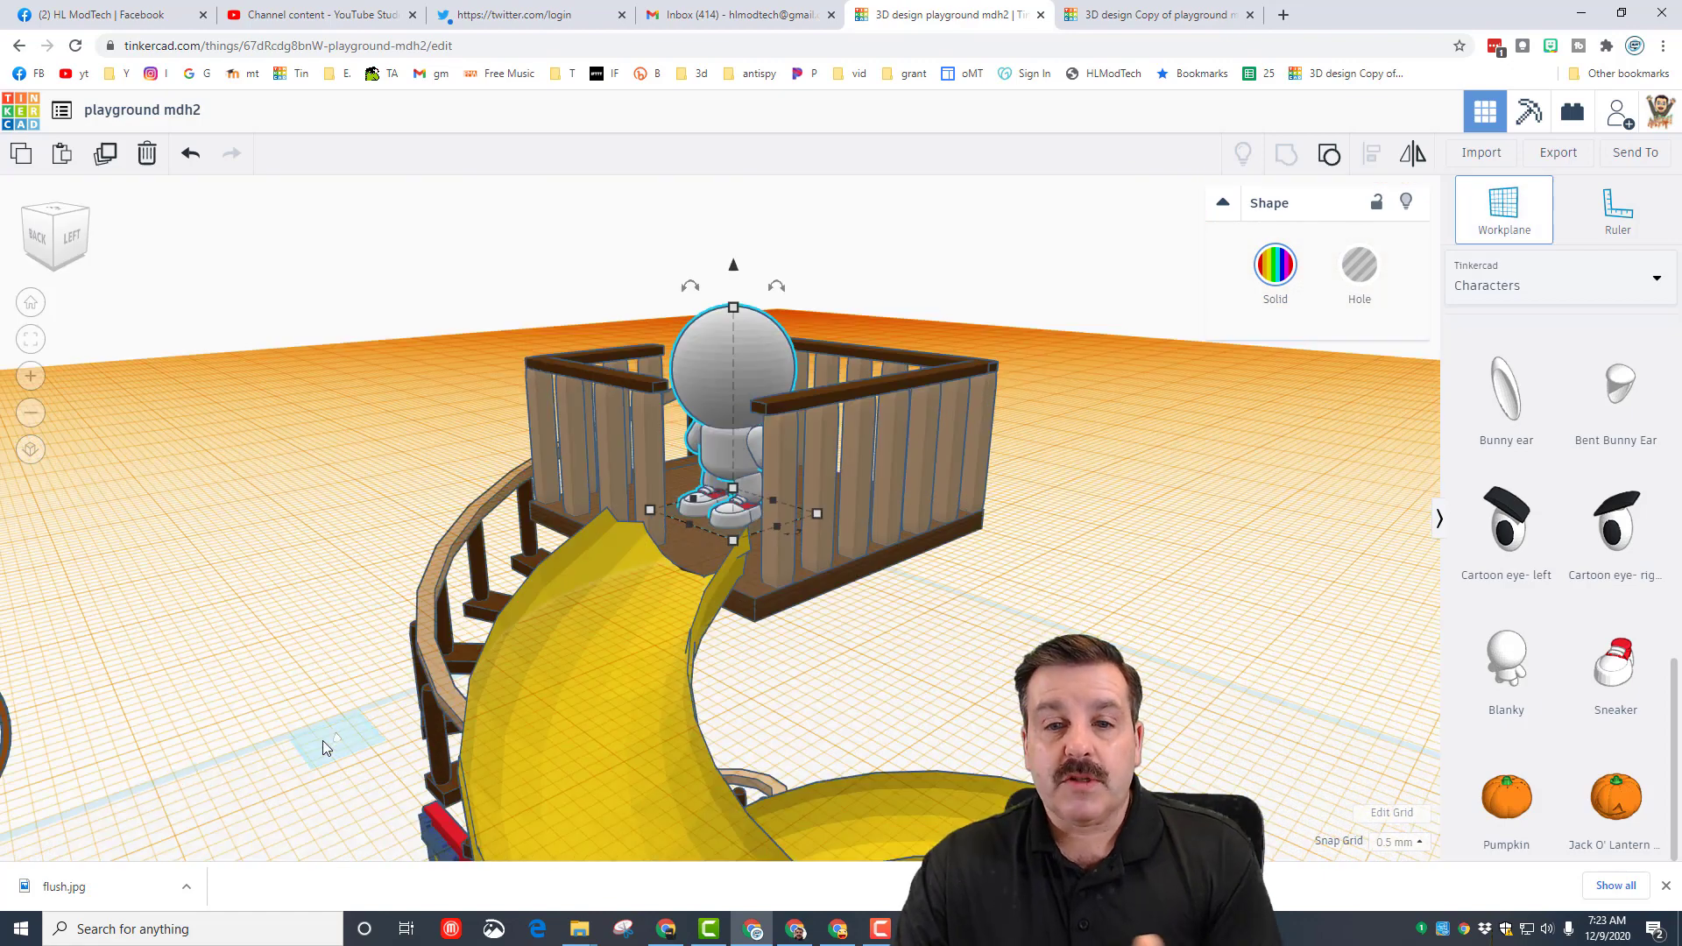
{"action": "left_click", "coordinate": [322, 740]}
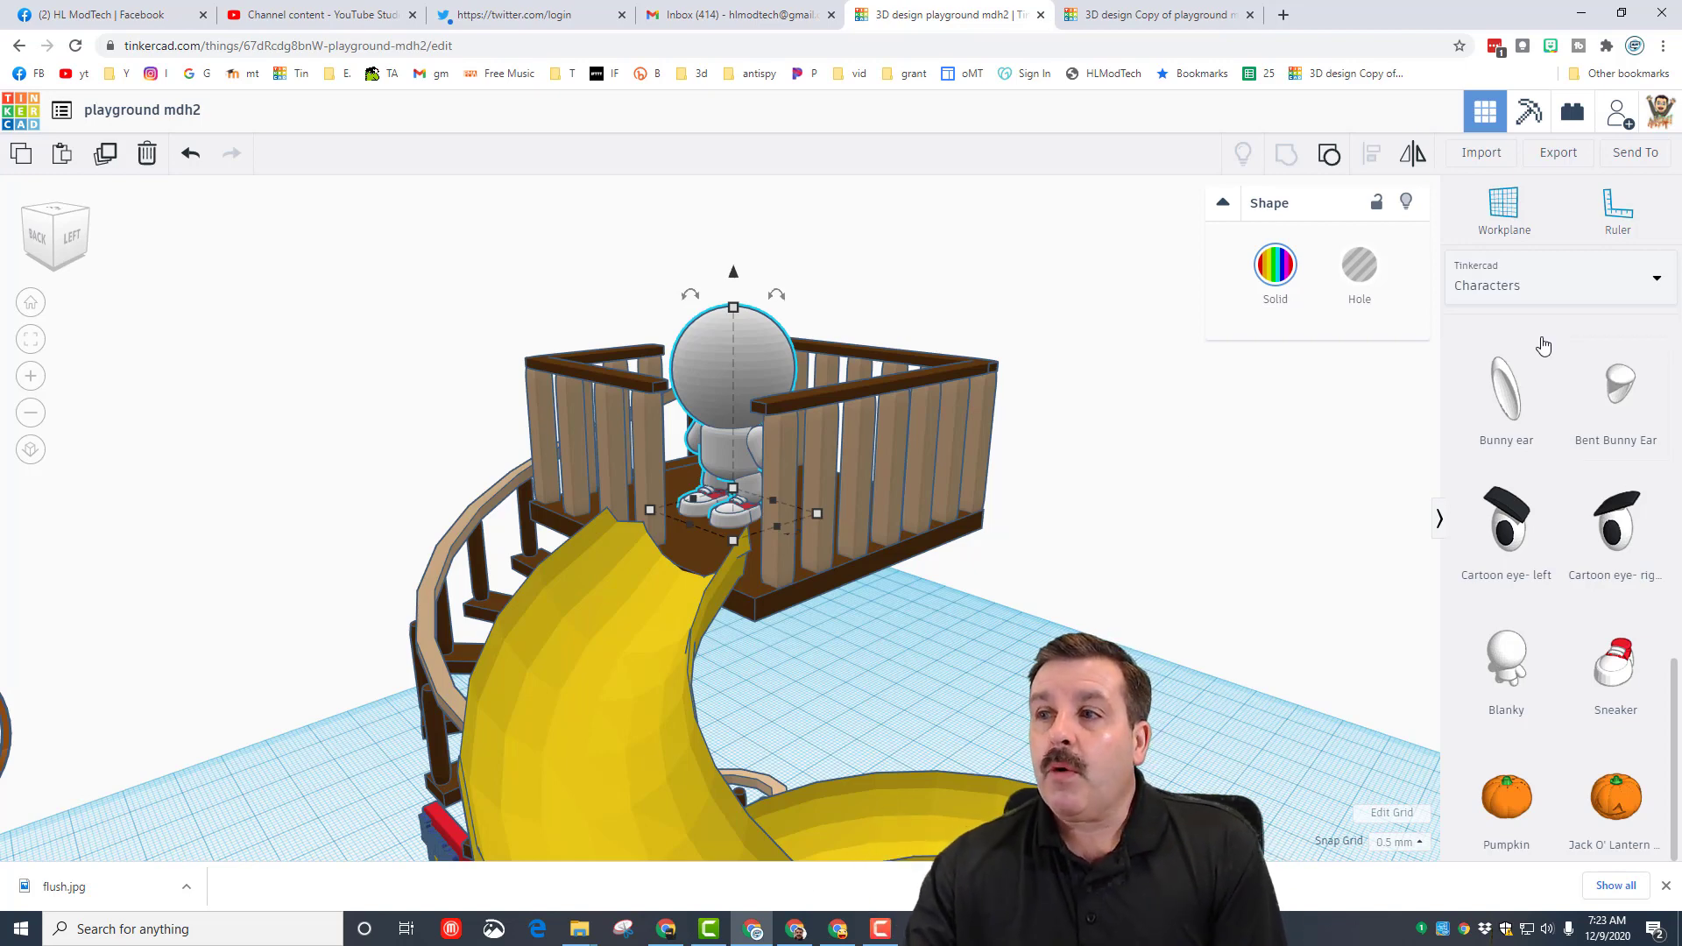
Generate a new 336-hour collaboration link through Send To's Invite people option.
{"action": "left_click", "coordinate": [1631, 158]}
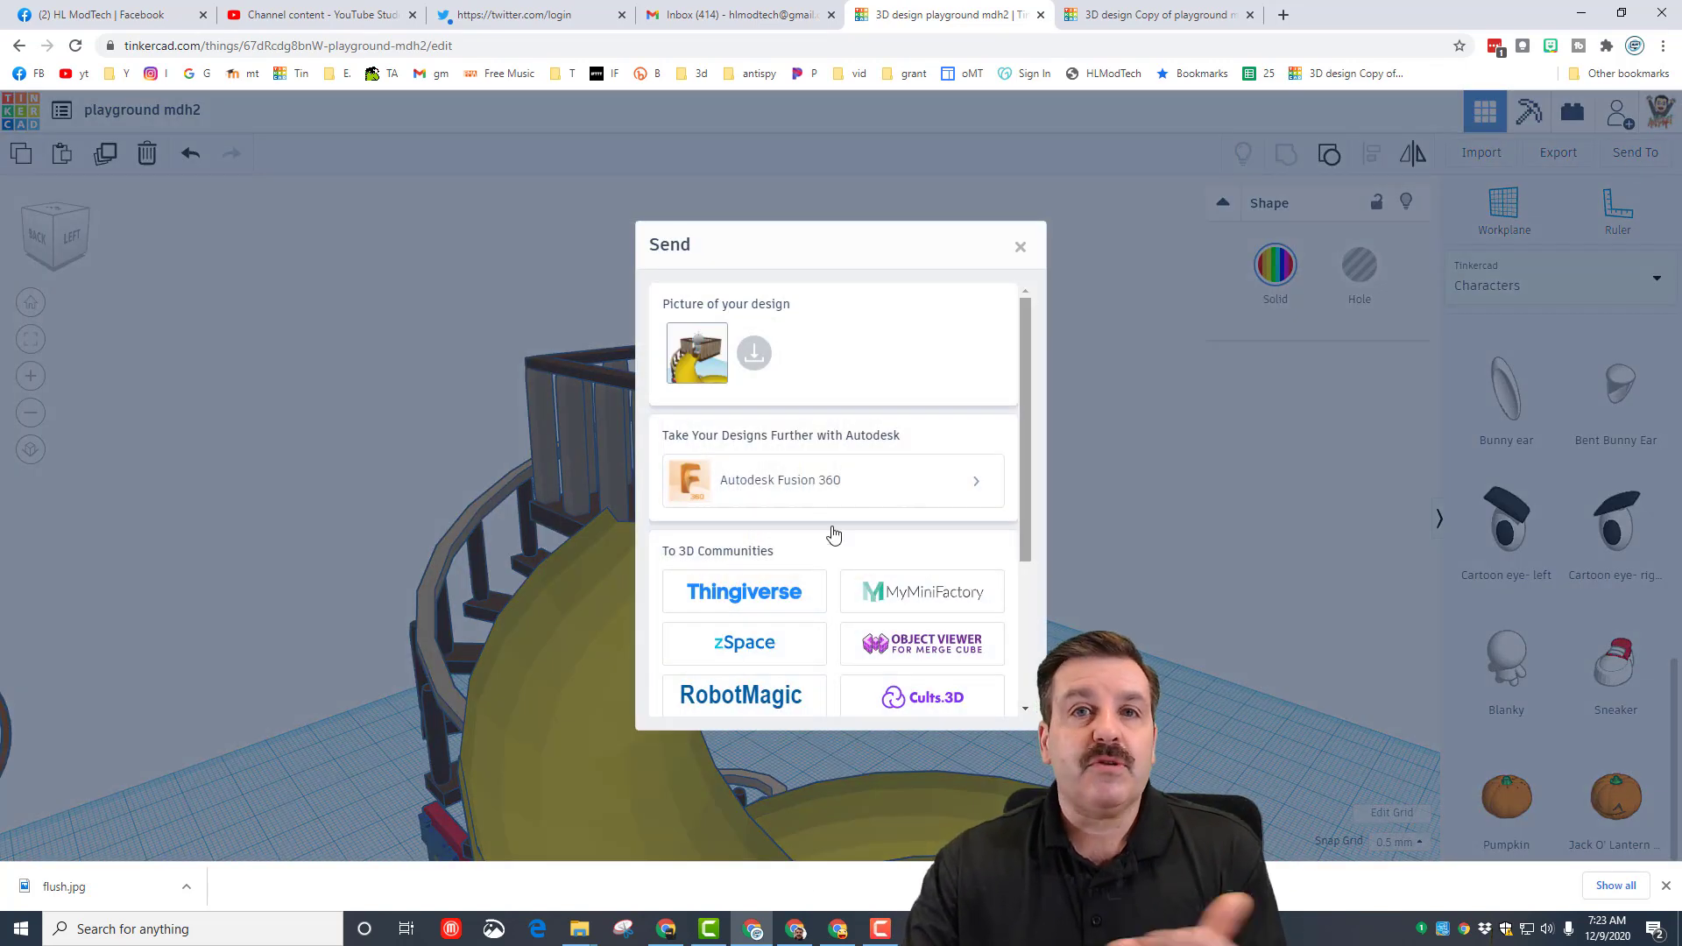
{"action": "scroll", "coordinate": [913, 488], "scroll_direction": "down", "scroll_amount": 3}
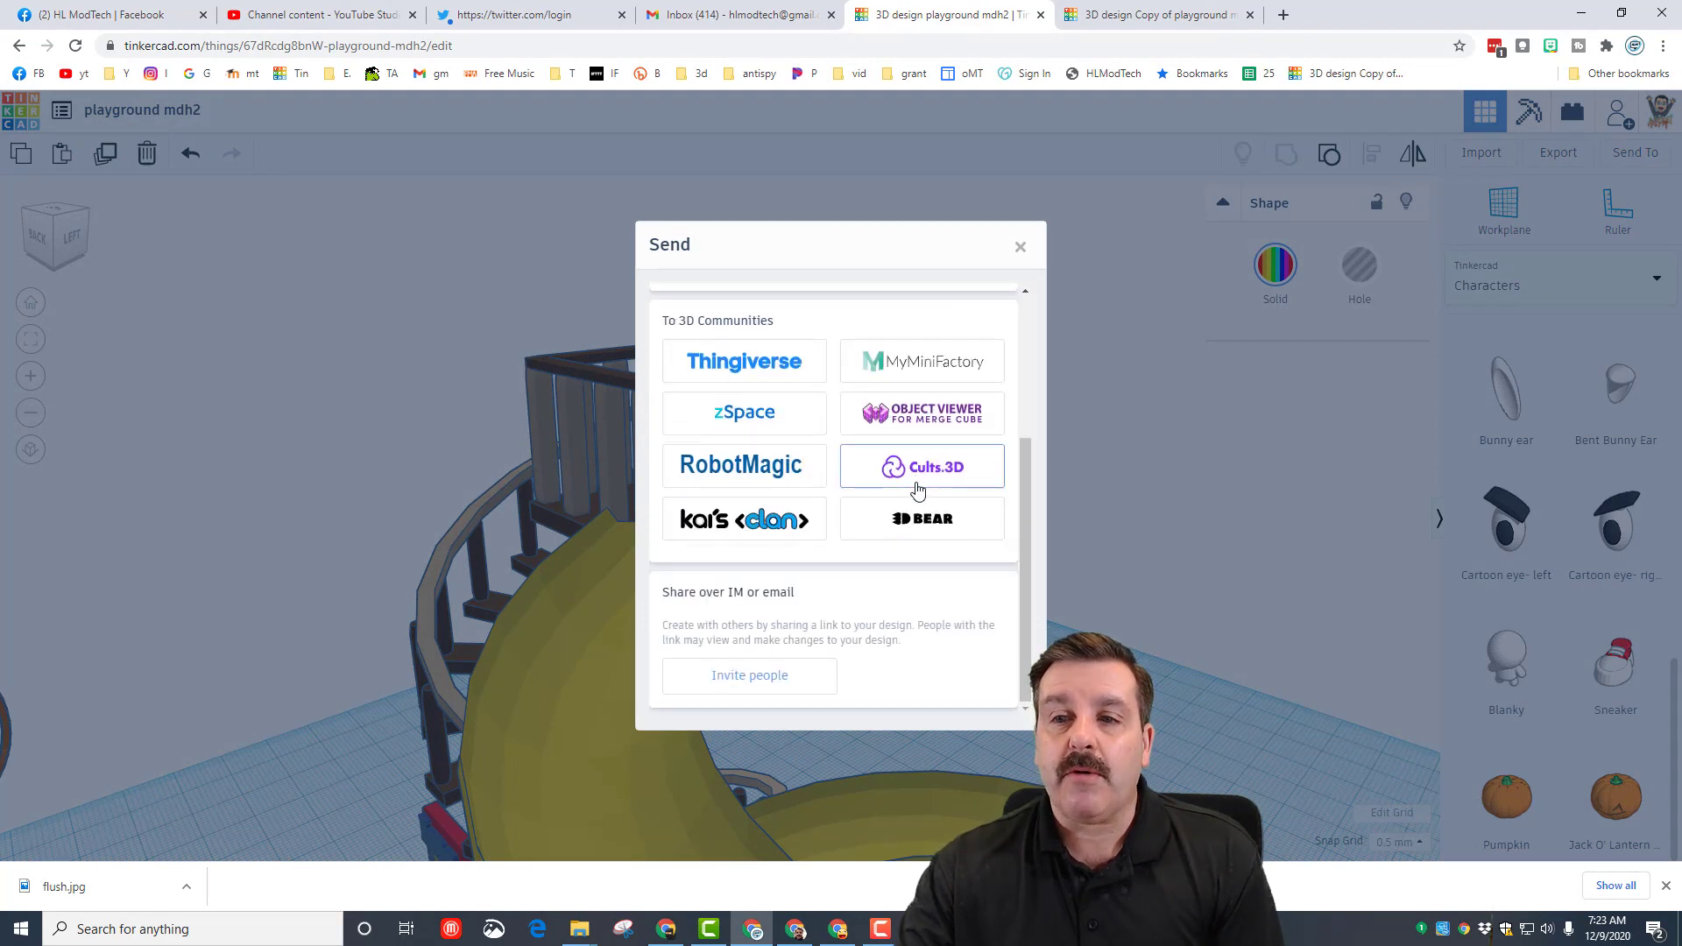
{"action": "left_click", "coordinate": [759, 681]}
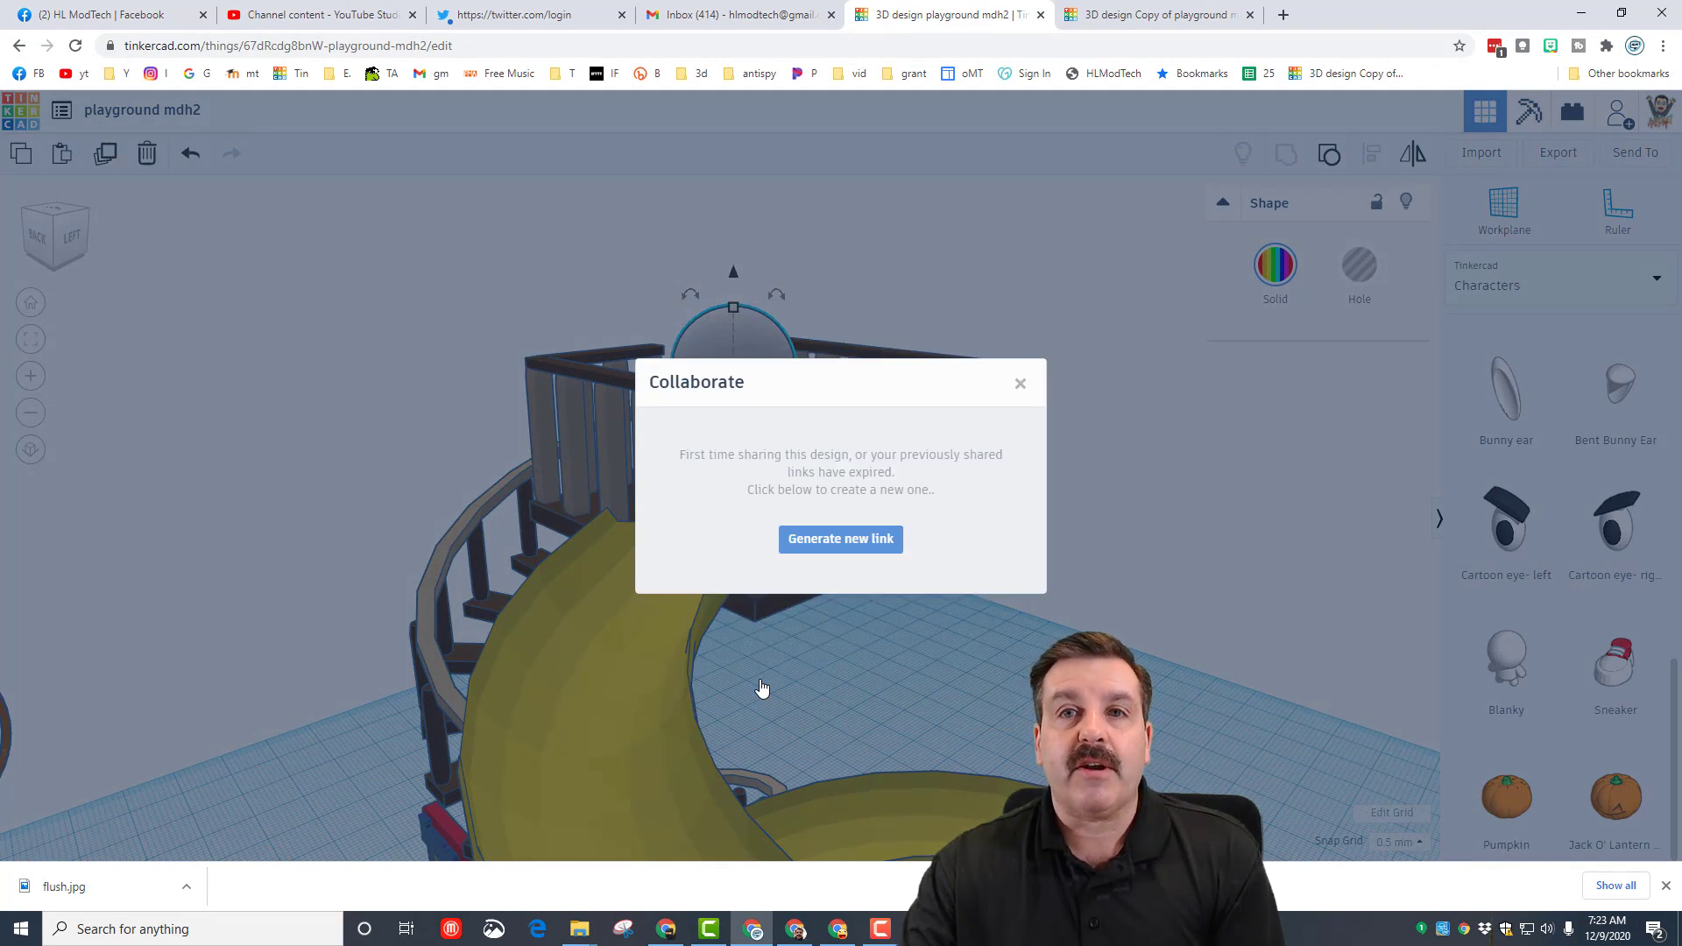
{"action": "left_click", "coordinate": [814, 540]}
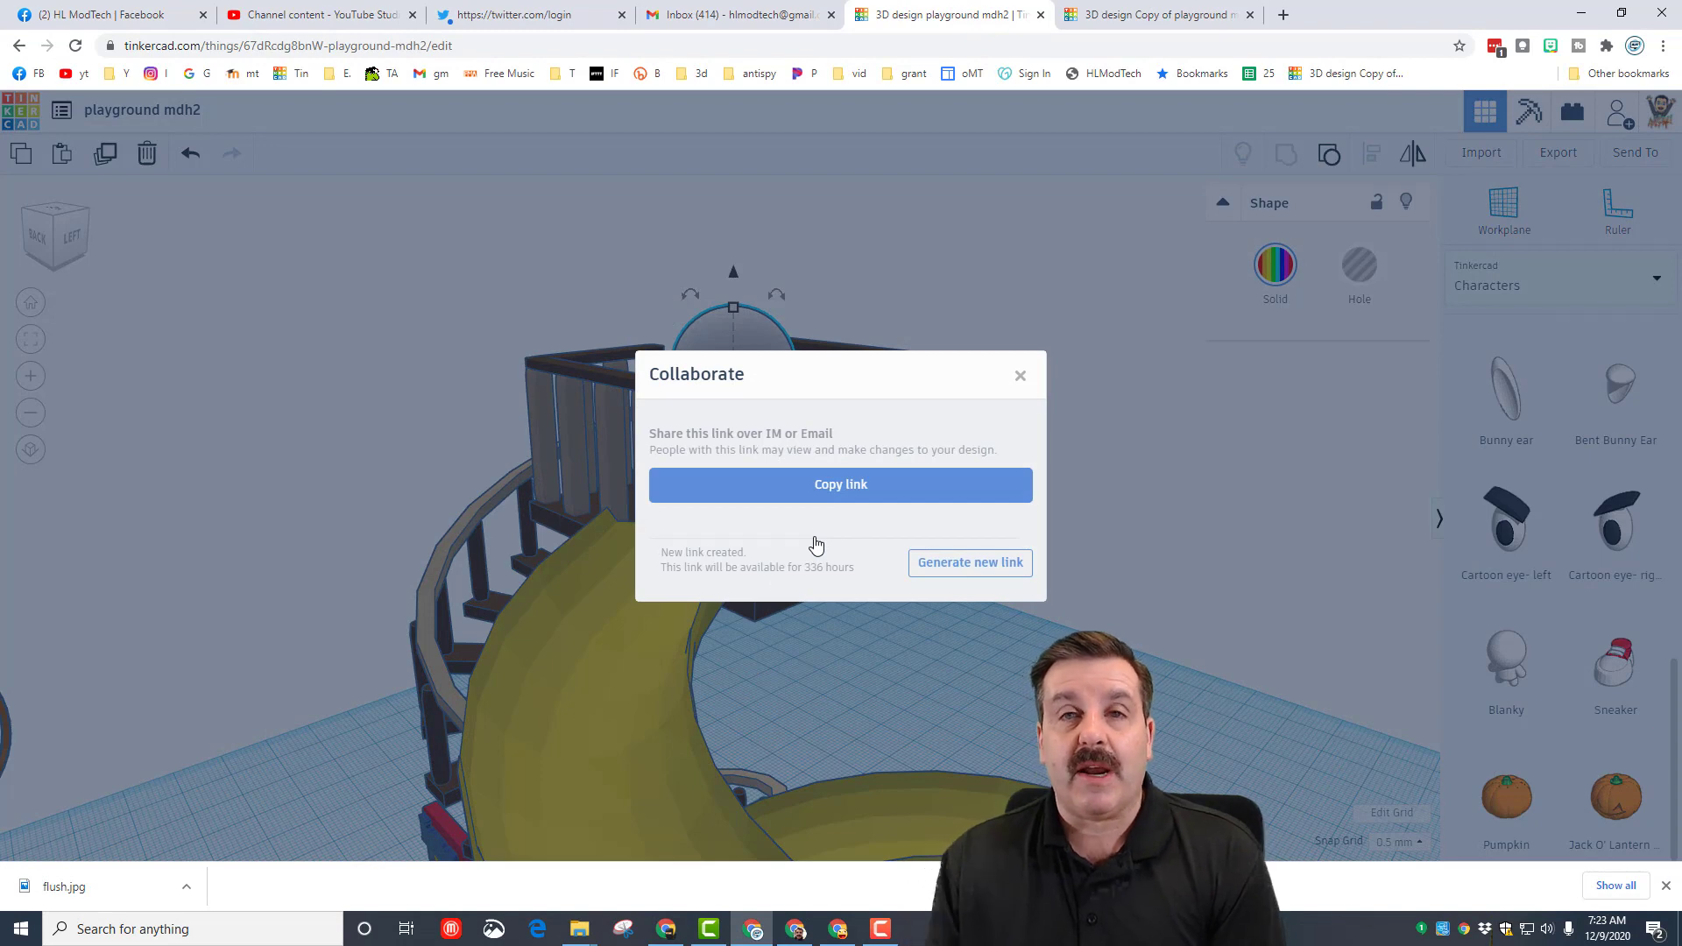